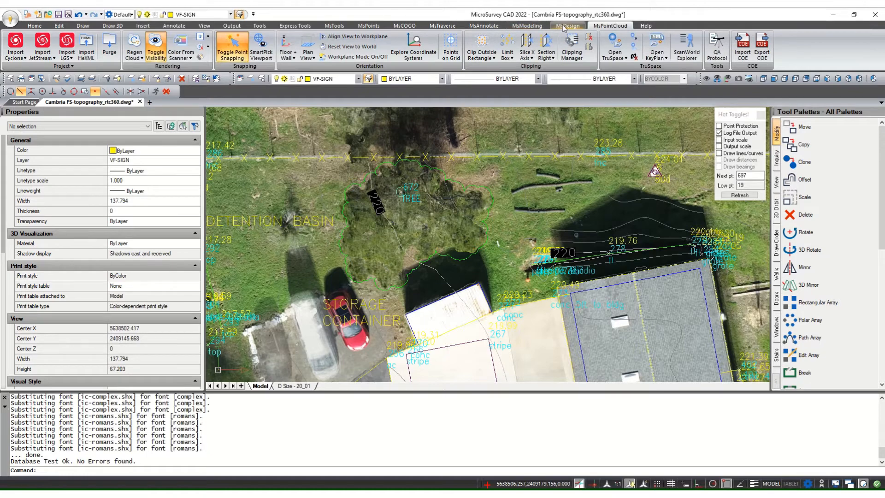
Step: Freeze the 0_IMAGE layer and thaw the *POINTCLOUD layer
left_click(482, 26)
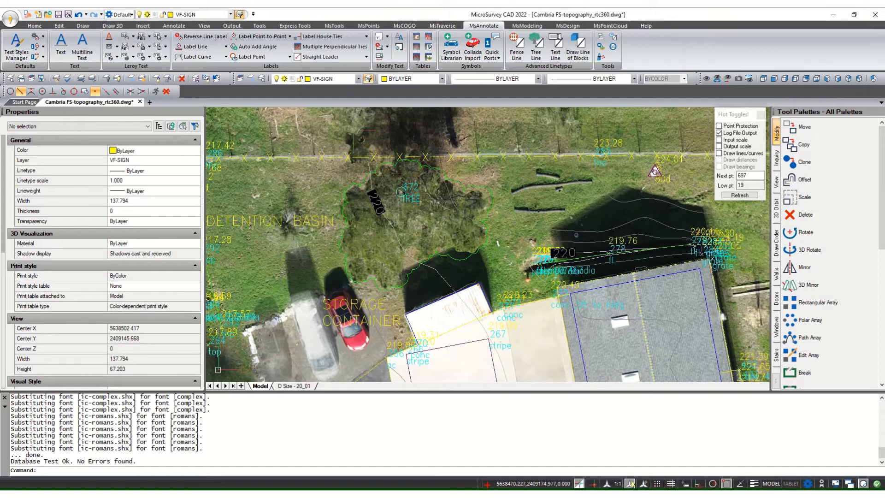
left_click(359, 78)
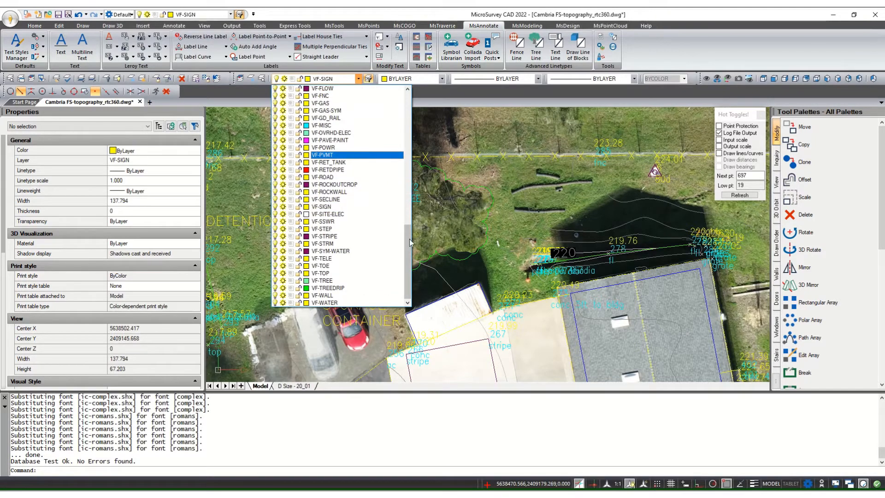
left_click_drag(409, 232, 409, 82)
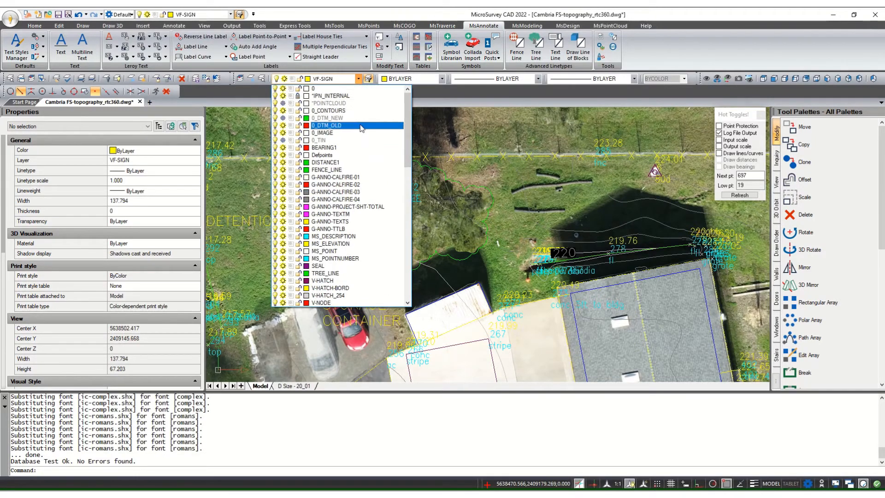
left_click(283, 133)
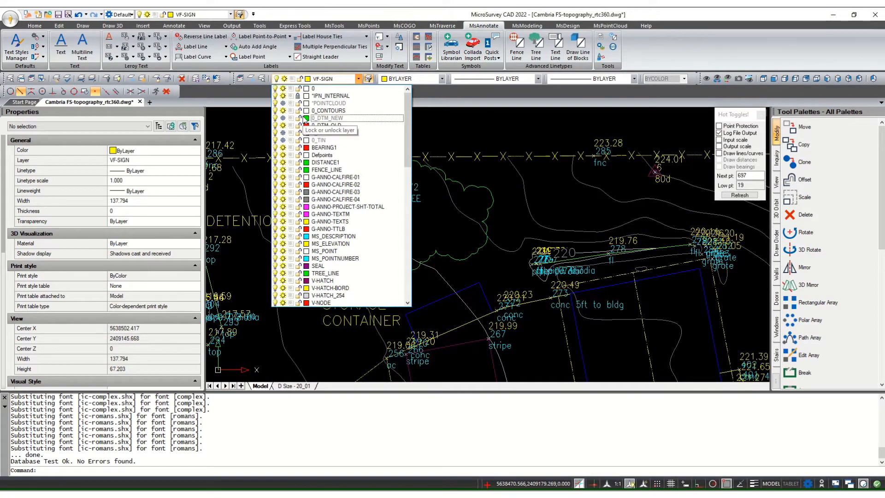
left_click(284, 104)
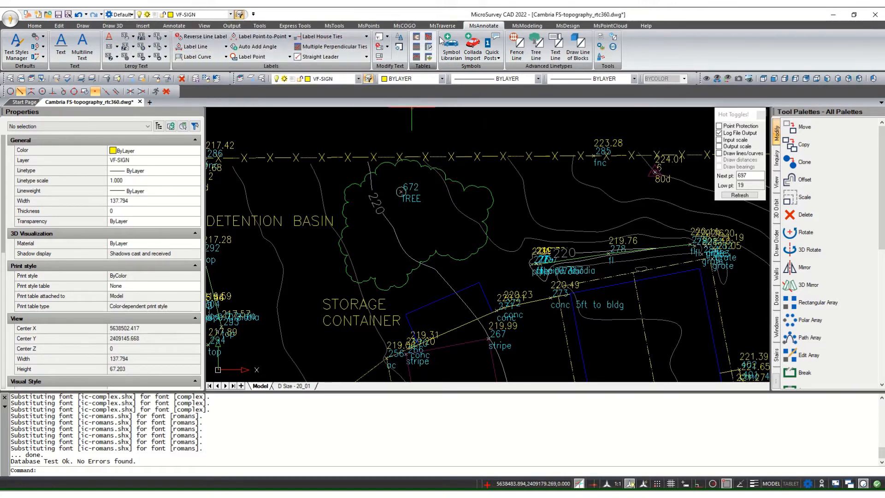
Step: Regenerate the point cloud in the drawing
left_click(603, 26)
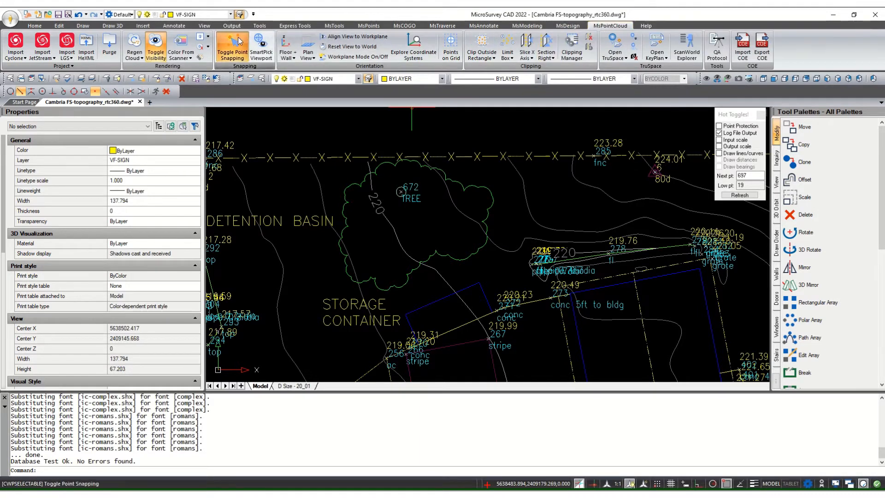
left_click(135, 43)
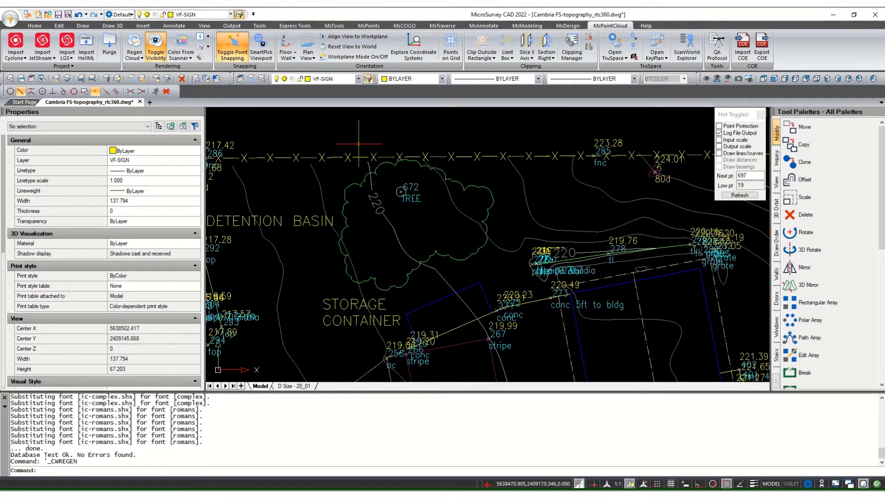
scroll(415, 164, "down", 3)
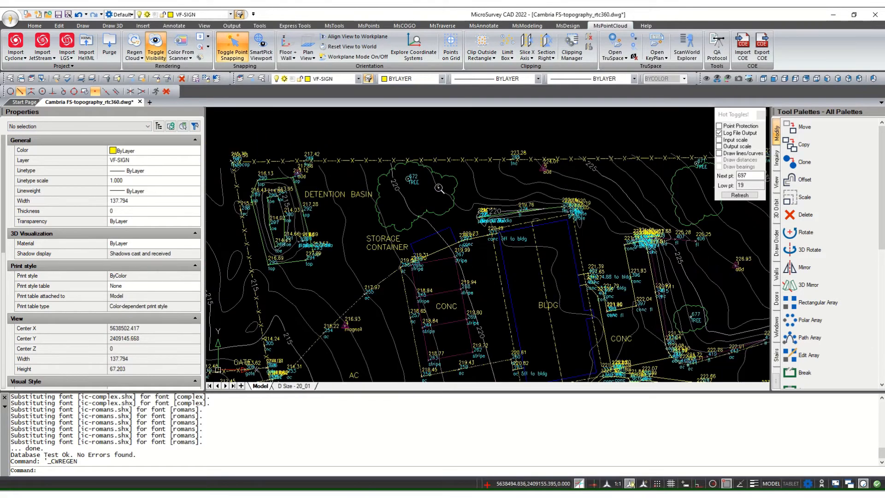
Step: Make *POINTCLOUD the current layer
left_click(358, 80)
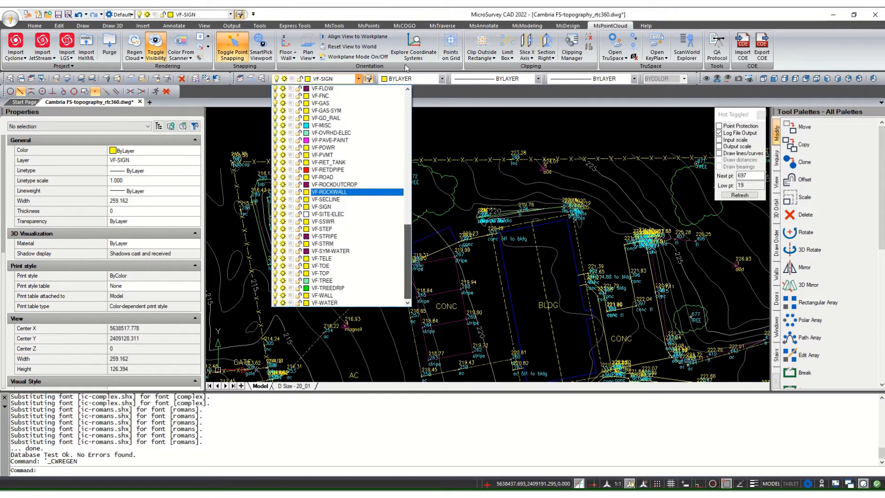
left_click_drag(410, 233, 406, 79)
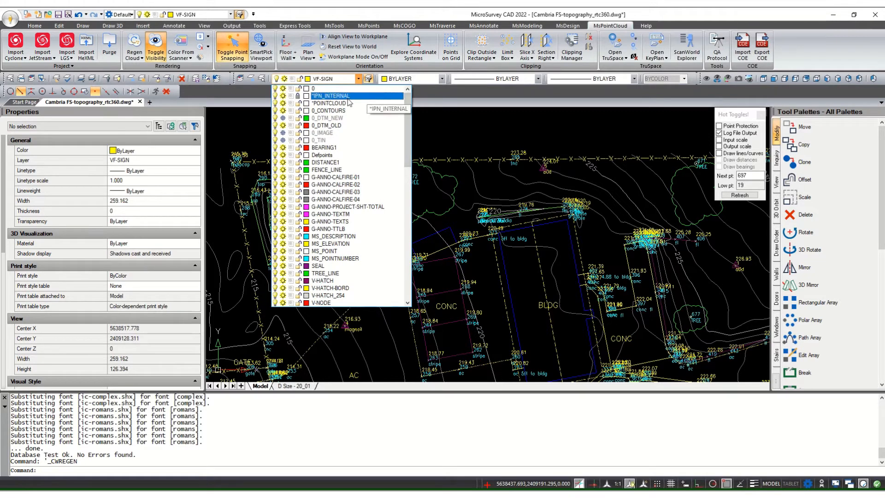
left_click(335, 104)
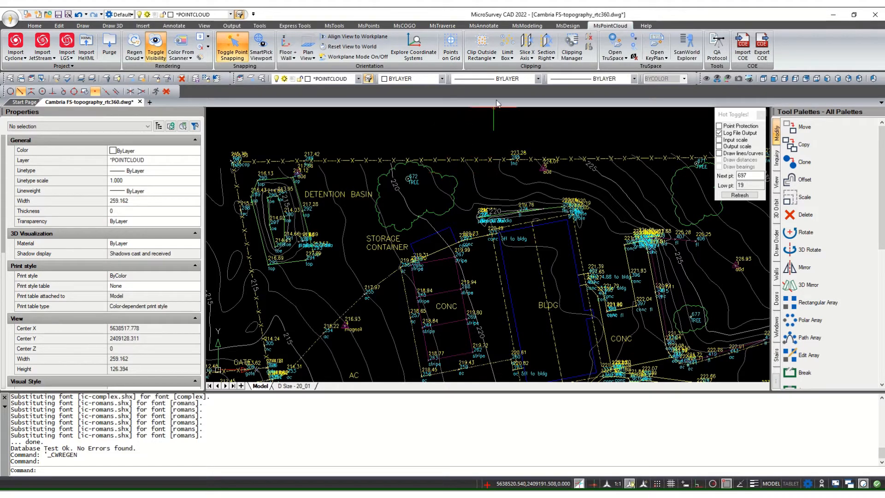
Step: Clear all clippings from the Cyclone clipping group in the Clipping Manager and close it
left_click(573, 46)
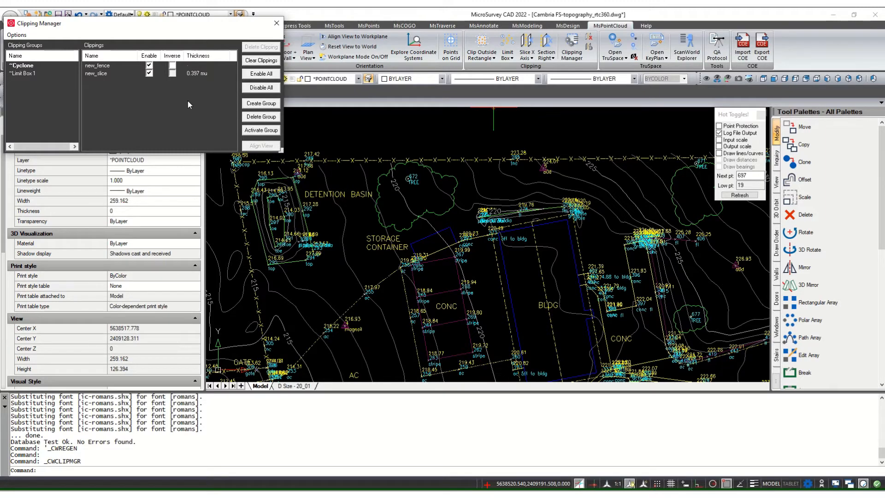
middle_click_drag(531, 164, 351, 161)
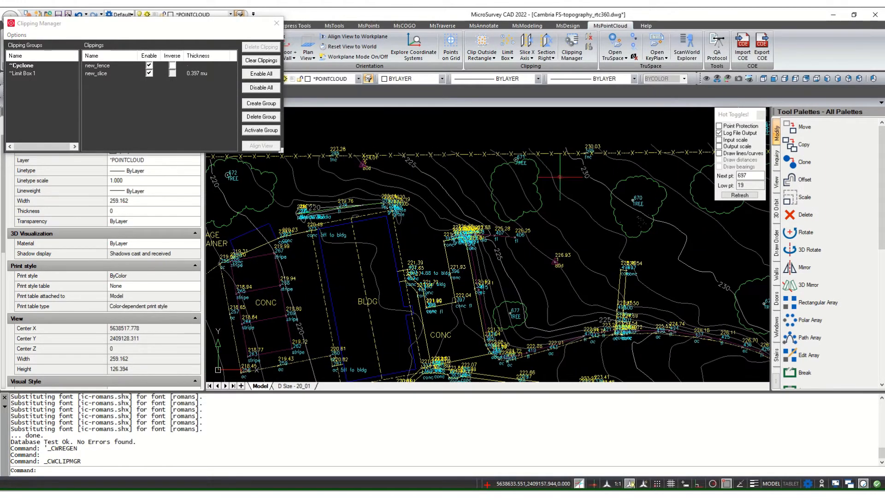
scroll(652, 219, "up", 2)
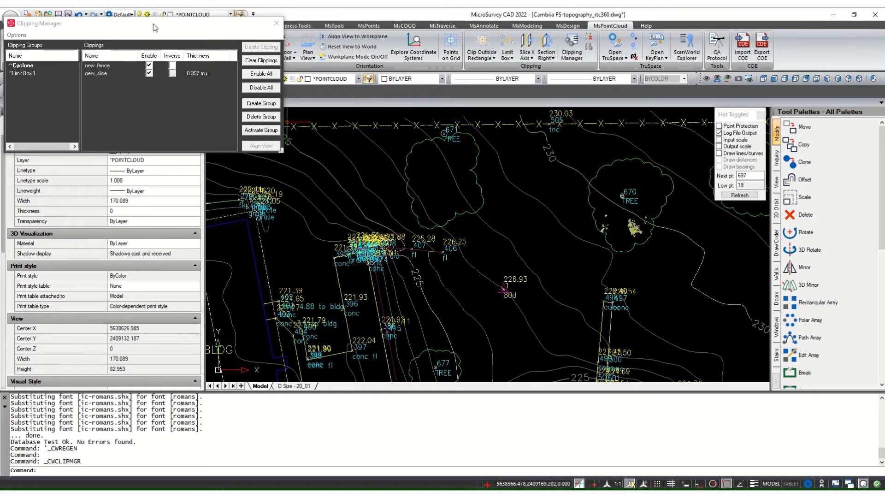
left_click_drag(154, 28, 264, 91)
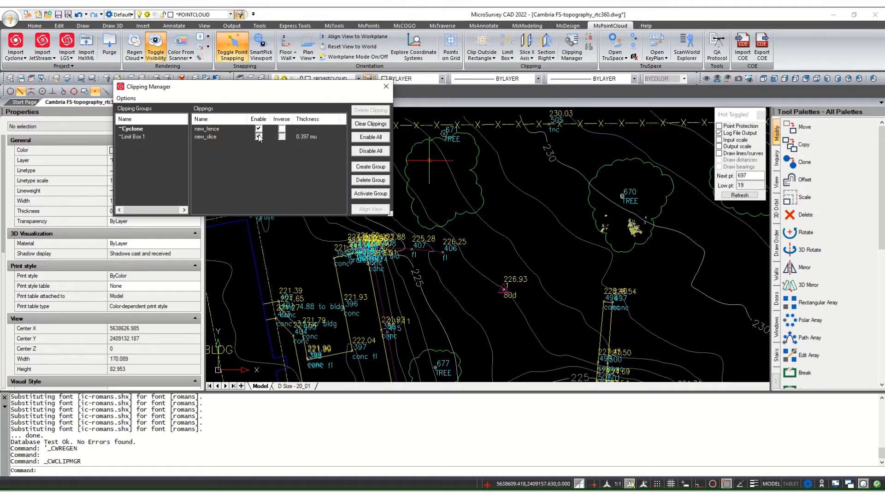
left_click(372, 125)
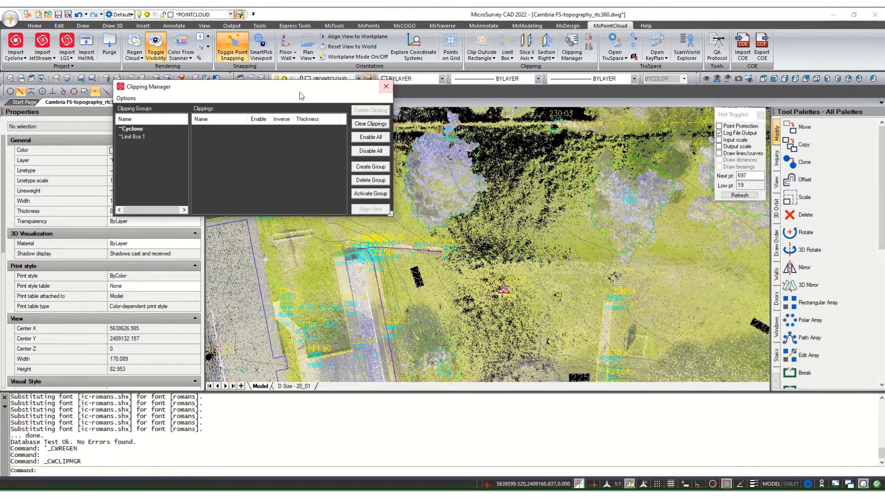
mouse_move(300, 95)
left_mouse_down()
mouse_move(277, 114)
mouse_move(287, 181)
mouse_move(357, 272)
mouse_move(717, 302)
left_mouse_up()
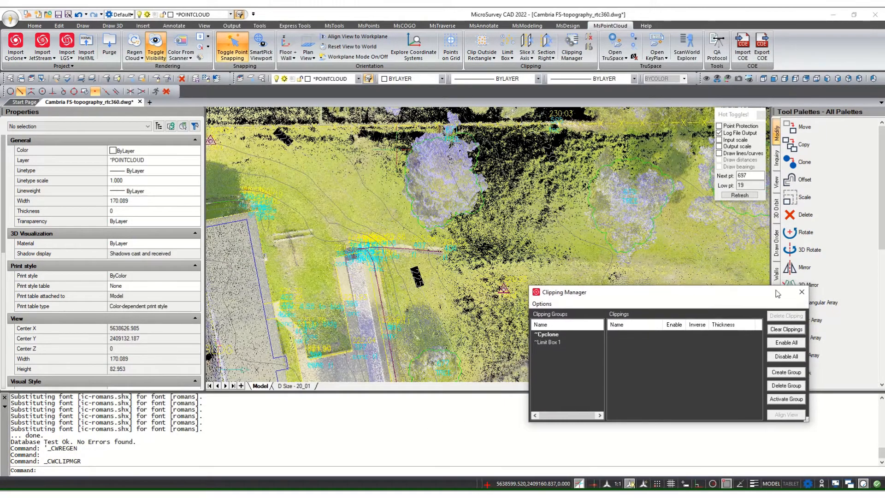
left_click(803, 292)
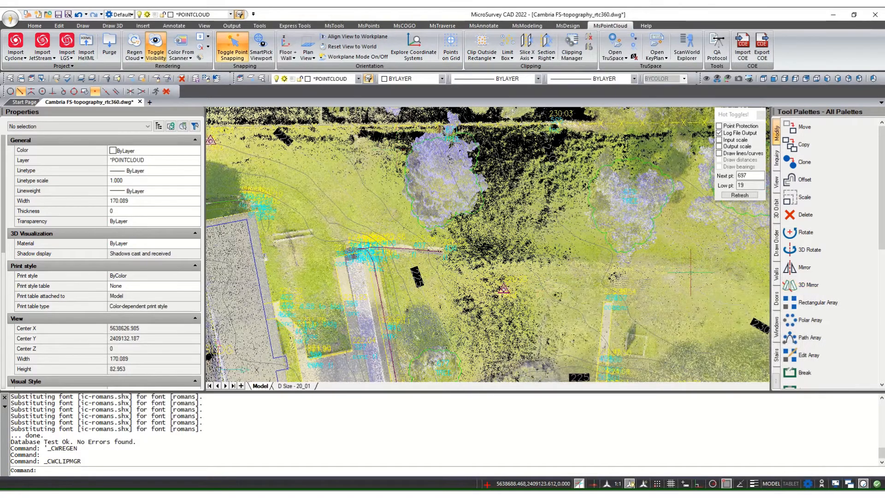
Step: Clip the point cloud outside a polygon traced around the canopy of the tree just north of the storage container
middle_click_drag(519, 230, 812, 244)
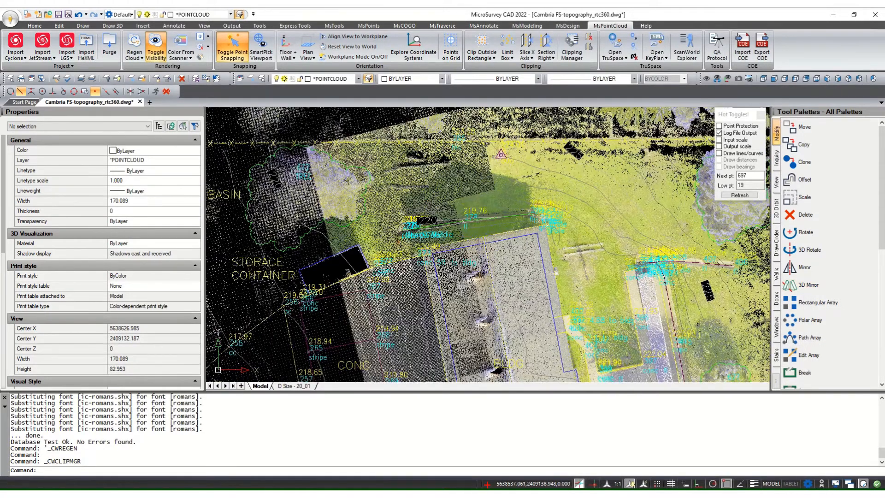
middle_click_drag(402, 208, 465, 221)
middle_click_drag(374, 202, 405, 208)
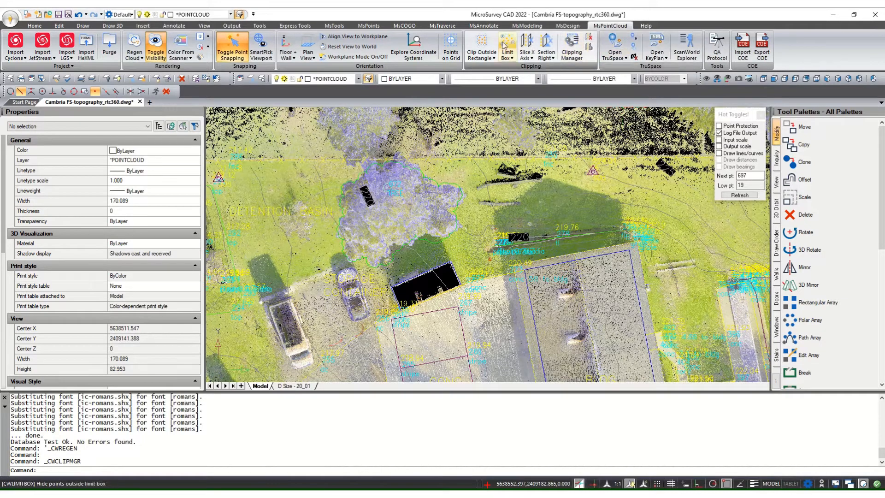
left_click(493, 58)
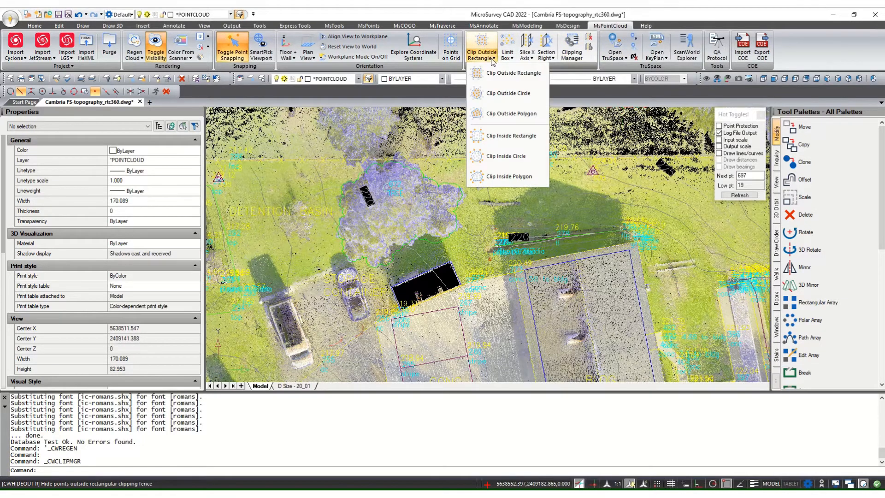
left_click(511, 114)
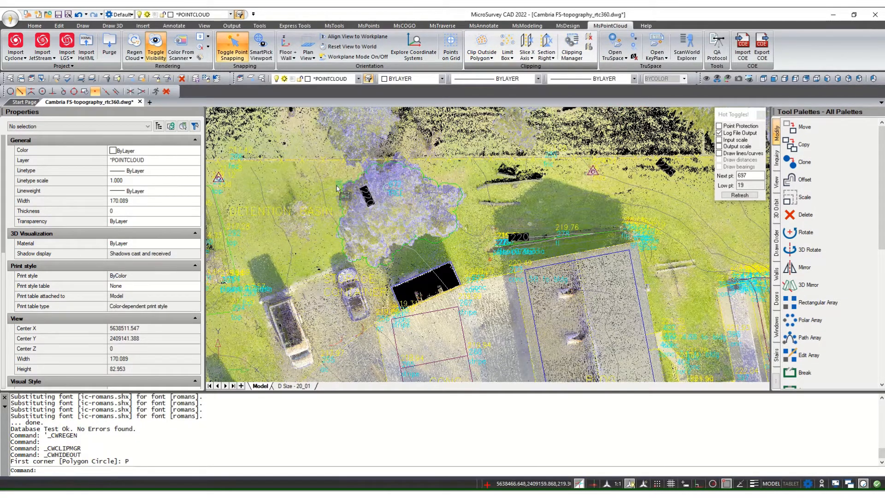
left_click(334, 187)
left_click(367, 164)
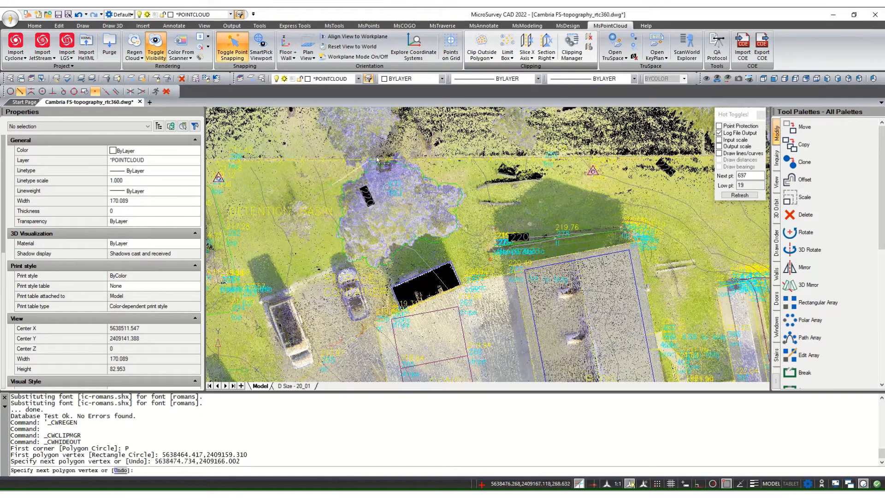
left_click(406, 150)
left_click(439, 170)
left_click(465, 182)
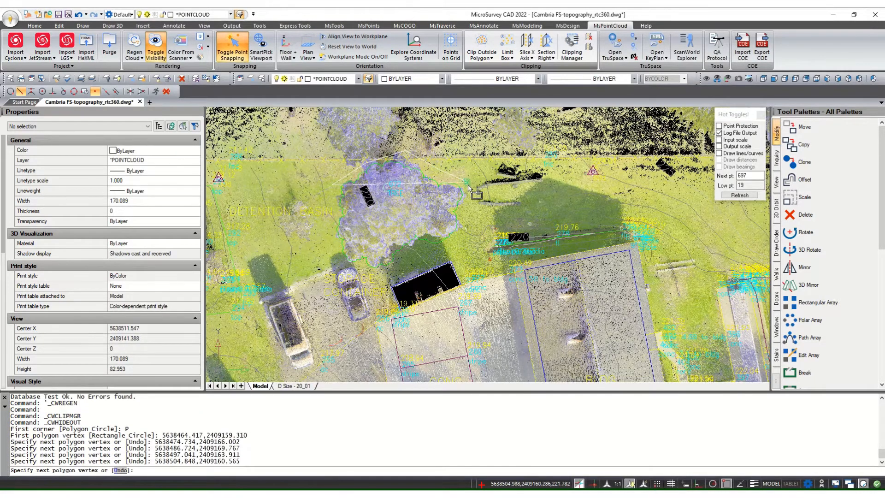
left_click(468, 220)
left_click(455, 257)
left_click(406, 266)
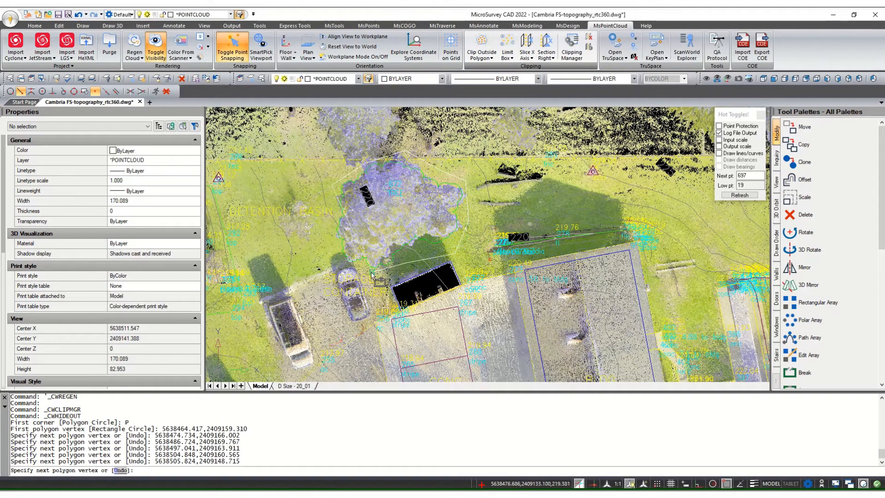
left_click(371, 276)
left_click(330, 244)
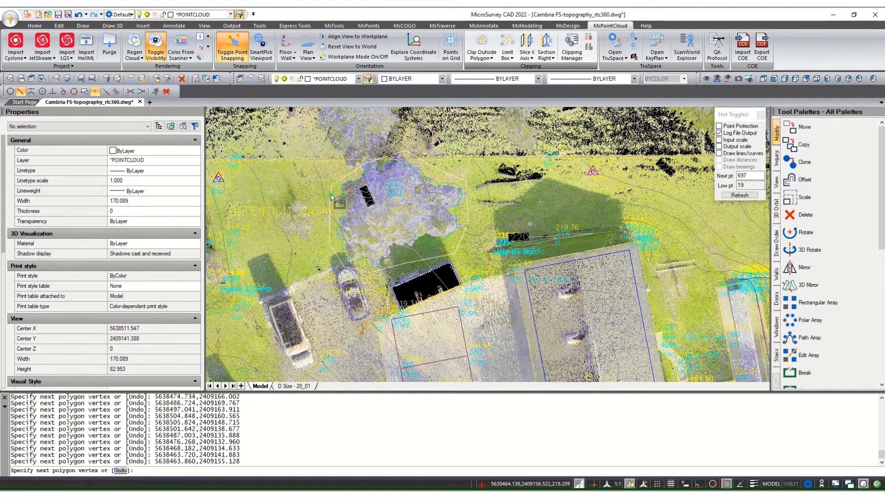
left_click(330, 202)
key("Return")
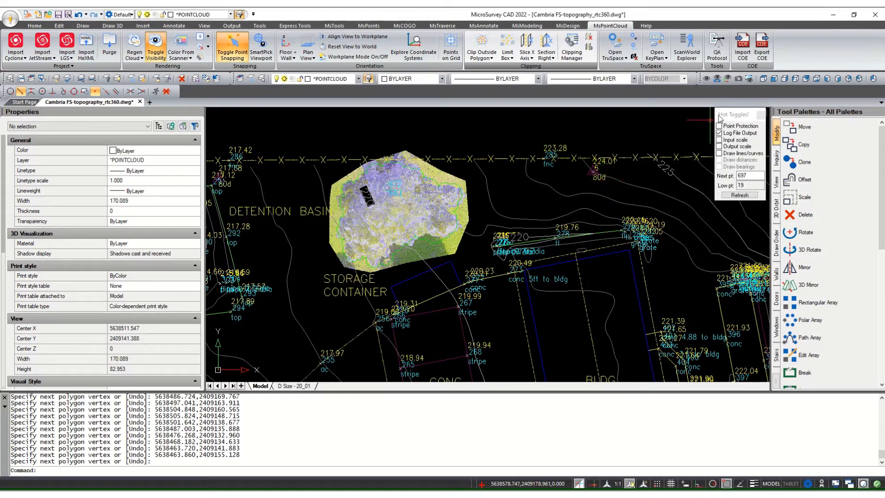
Step: Switch to the Front view and frame the clipped tree's trunk and the ground at its base
left_click(775, 80)
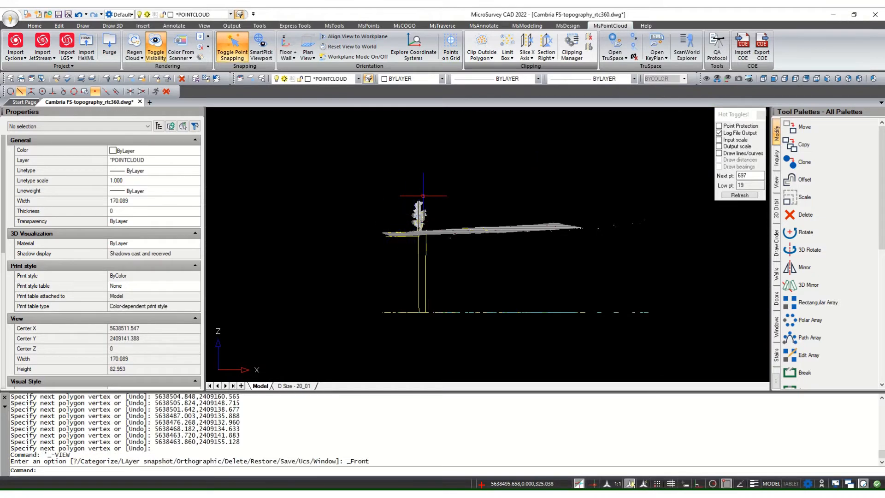
scroll(415, 221, "up", 5)
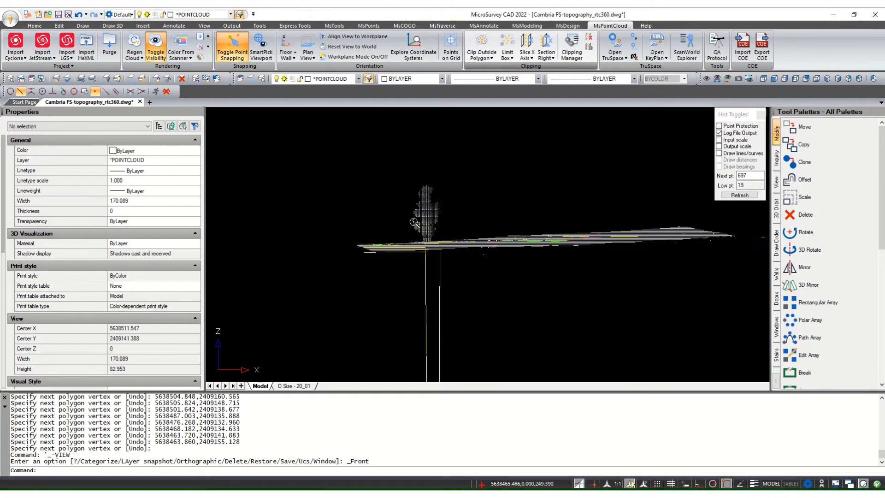
scroll(435, 245, "up", 2)
scroll(433, 256, "up", 3)
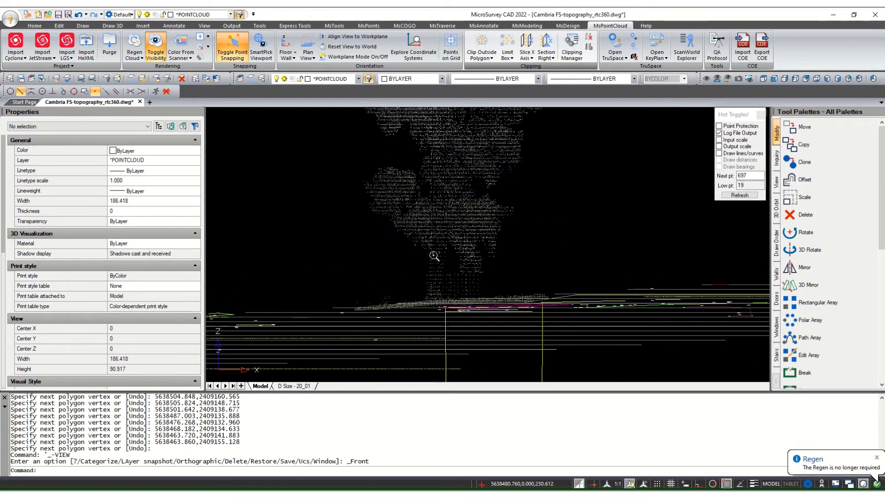
scroll(428, 264, "up", 3)
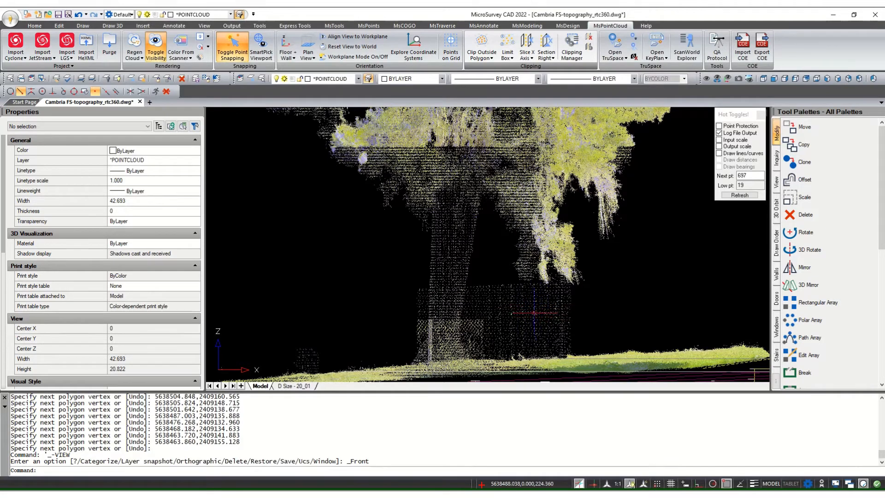
scroll(530, 308, "down", 1)
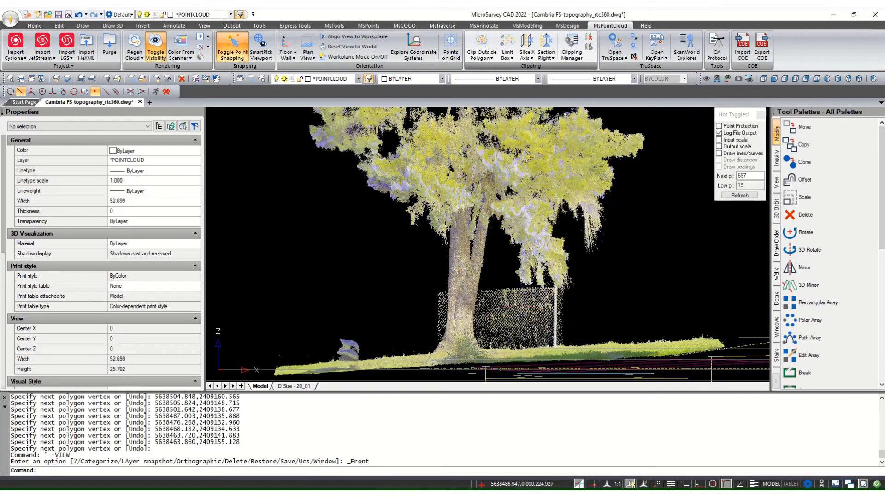
scroll(571, 274, "down", 4)
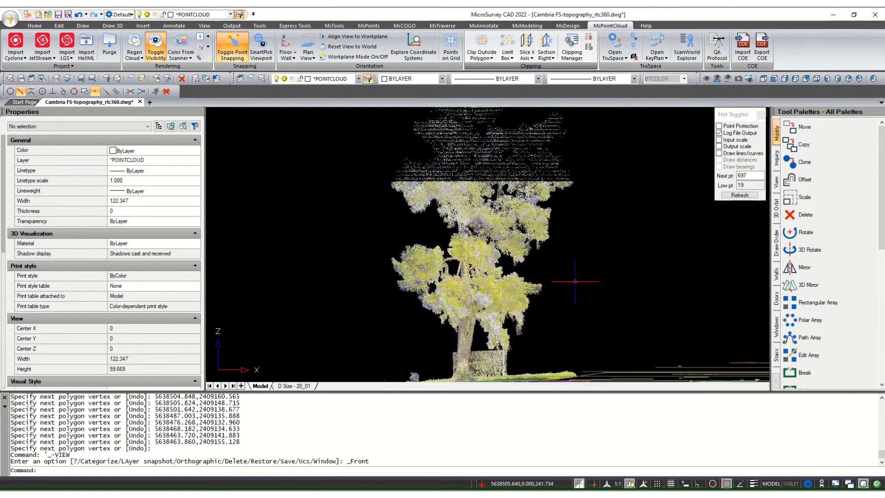
scroll(520, 329, "up", 3)
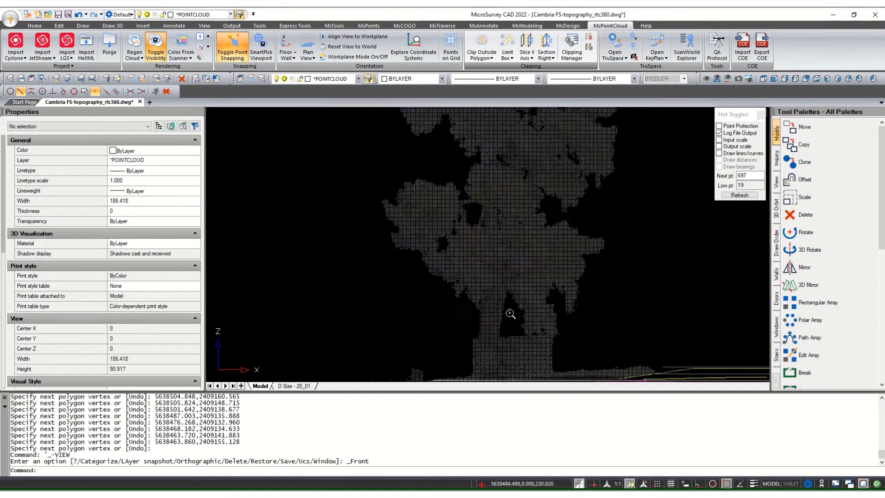
middle_click_drag(519, 330, 538, 248)
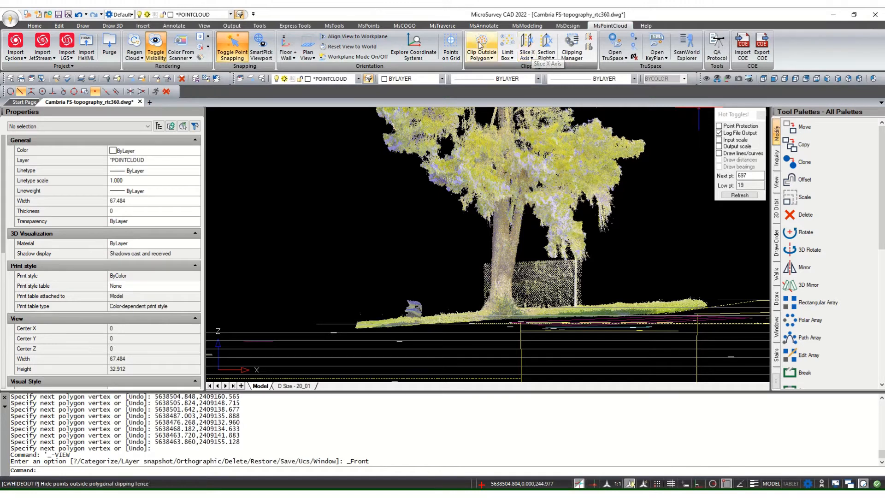
Step: Slice the point cloud along the Z axis across the tree's lower trunk, between elevations of about 227.3 and 226.5
left_click(532, 59)
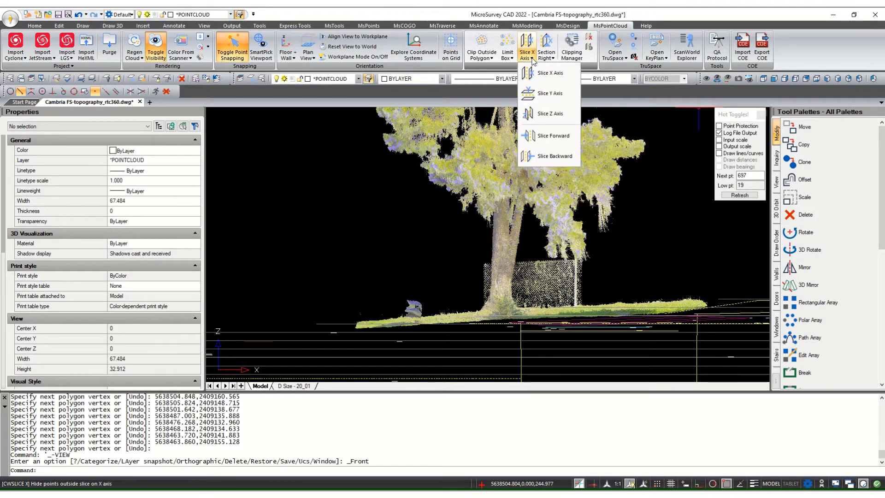
left_click(563, 114)
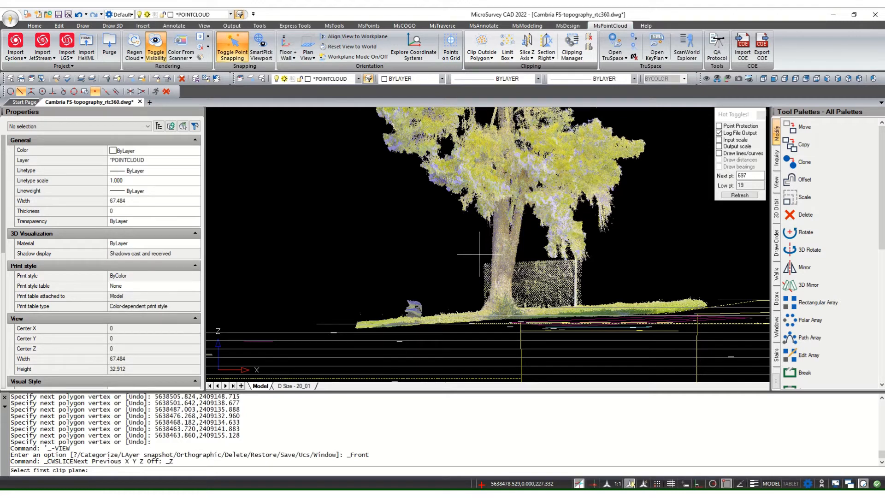
left_click(480, 254)
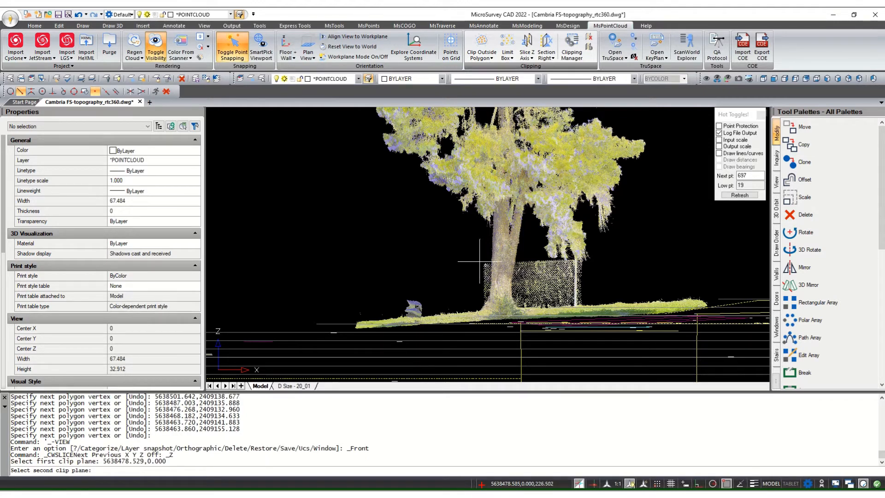
left_click(479, 261)
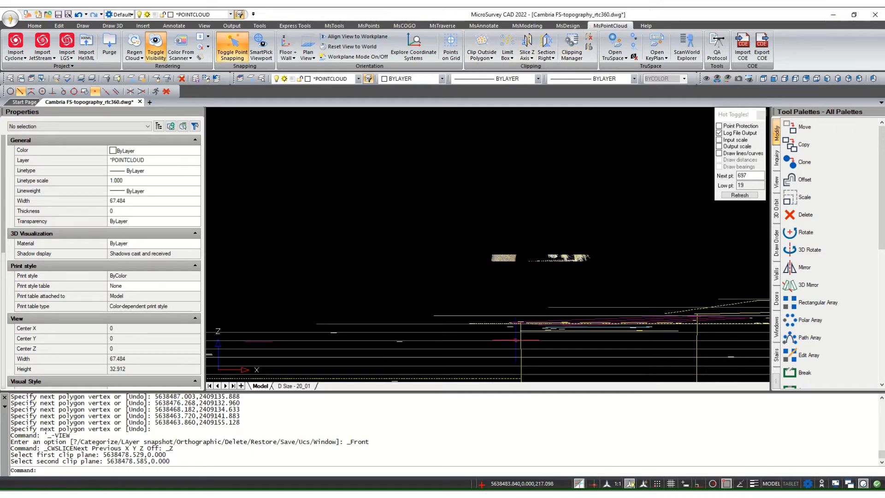
Step: Switch to the Top view and frame the sliced trunk ring around tree point 672
left_click(763, 82)
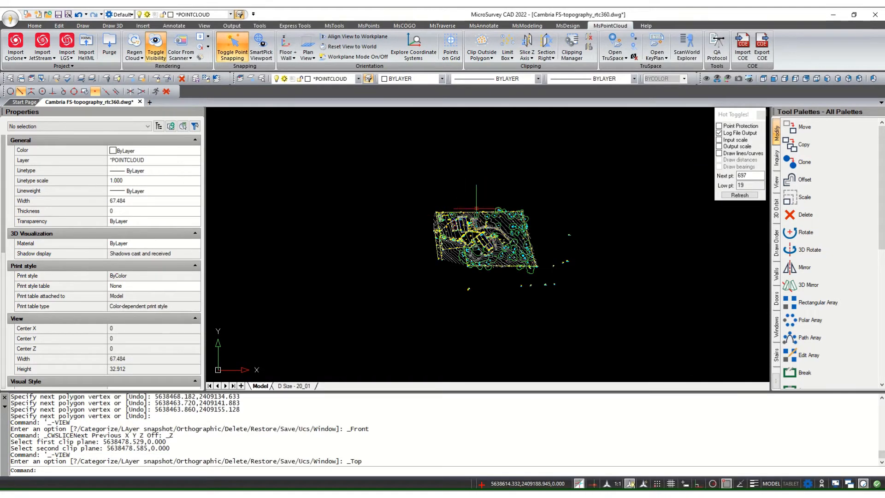
scroll(476, 208, "up", 5)
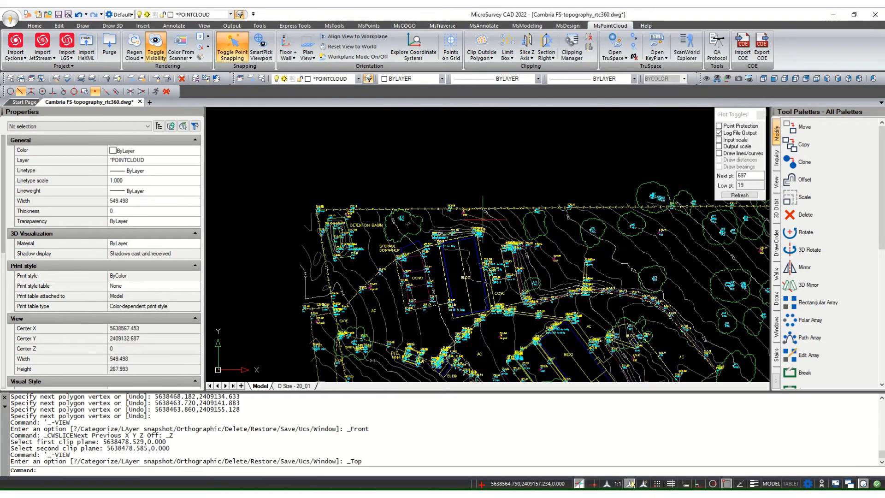
scroll(358, 221, "up", 4)
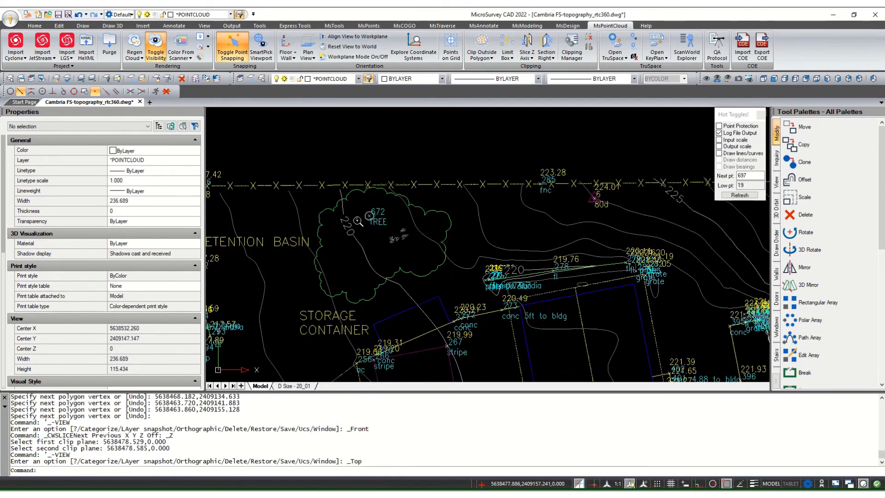
scroll(358, 221, "up", 2)
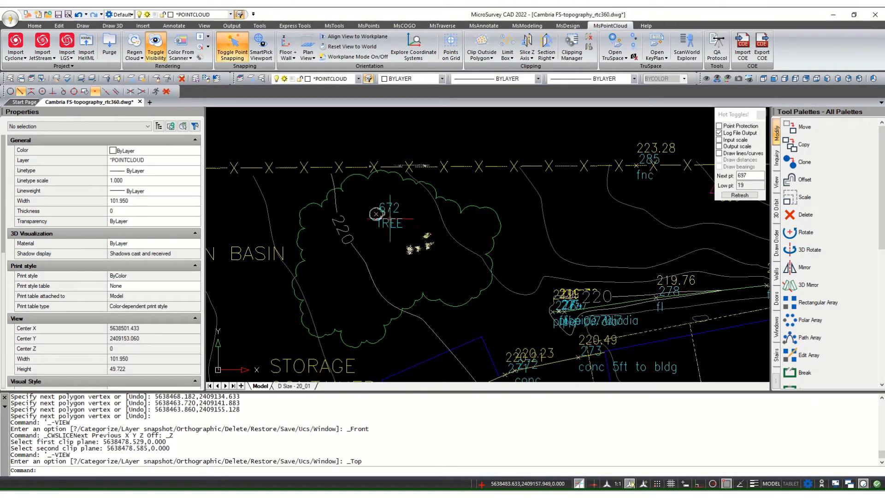
scroll(376, 213, "up", 2)
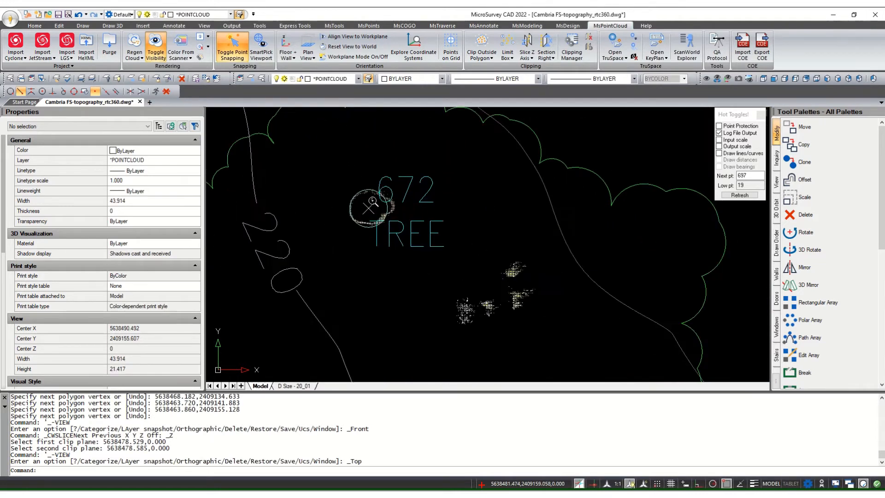
scroll(372, 201, "up", 2)
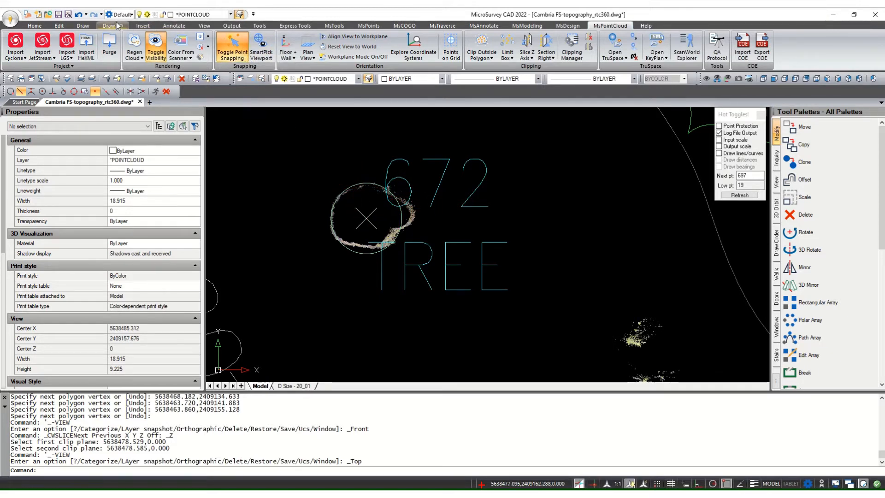
left_click(83, 27)
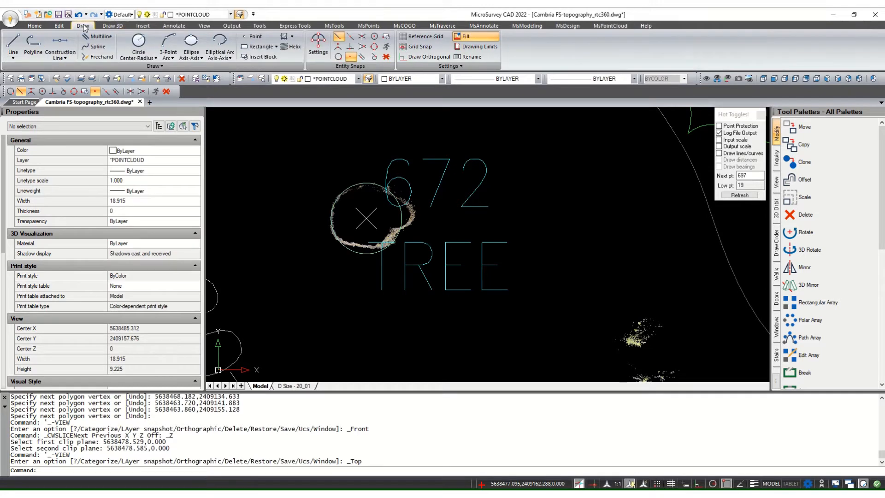
left_click(143, 58)
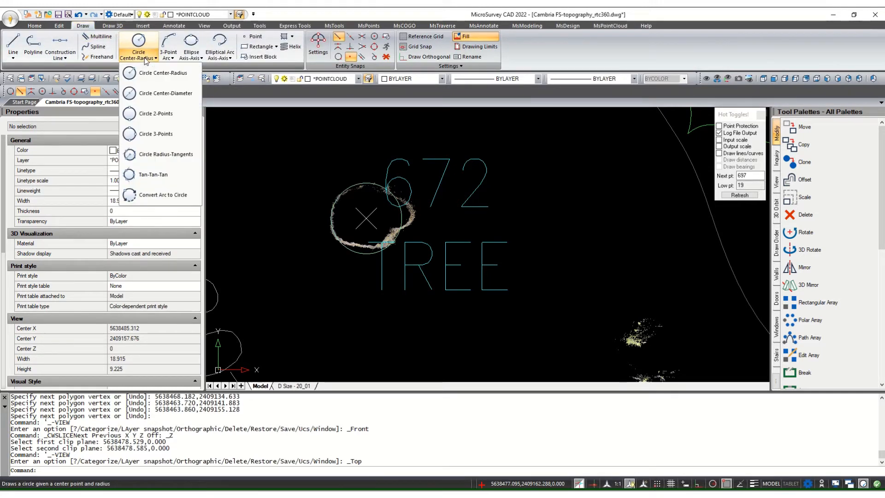
left_click(165, 135)
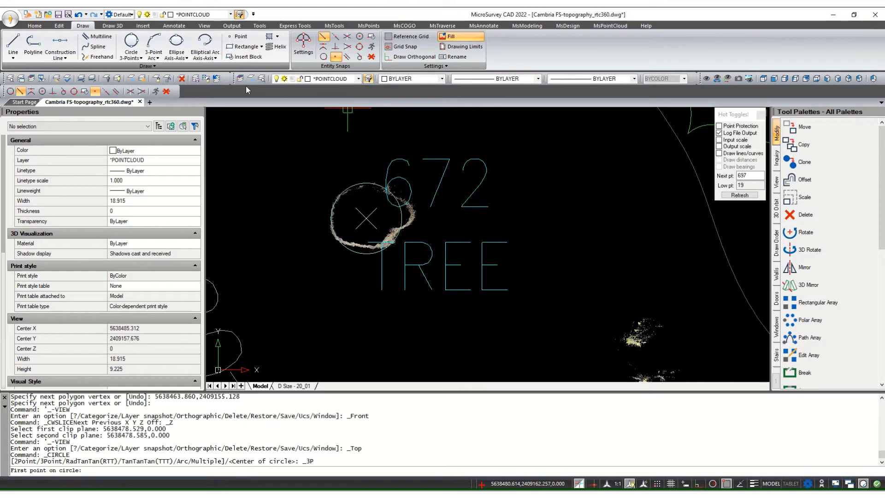
key("Escape")
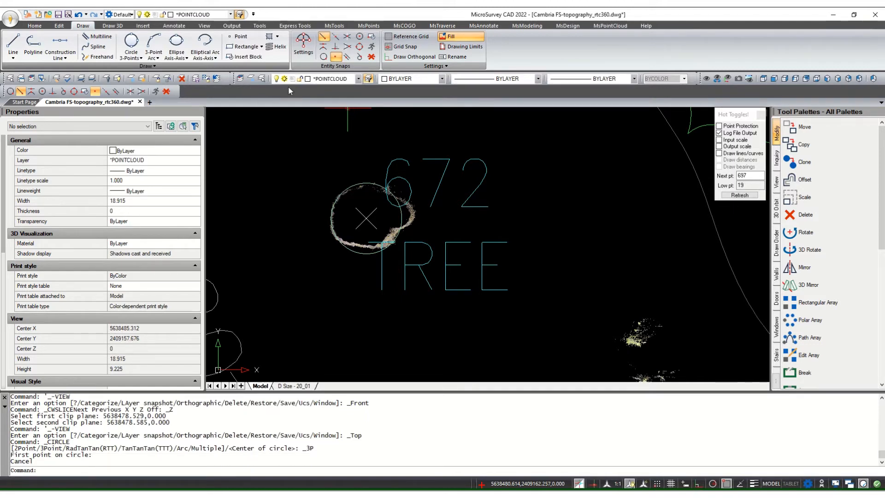
Step: Select the existing trunk circle at tree point 672 and assign it to the Defpoints layer
left_click(359, 79)
left_click(356, 252)
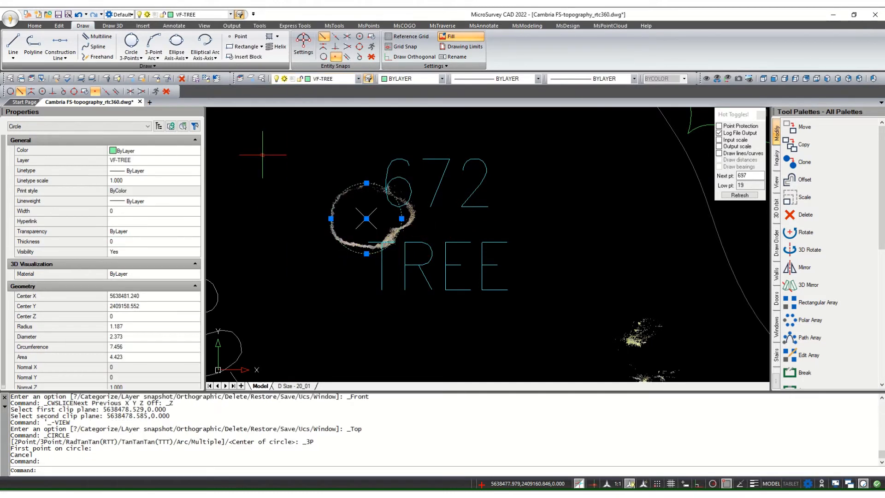
left_click(360, 79)
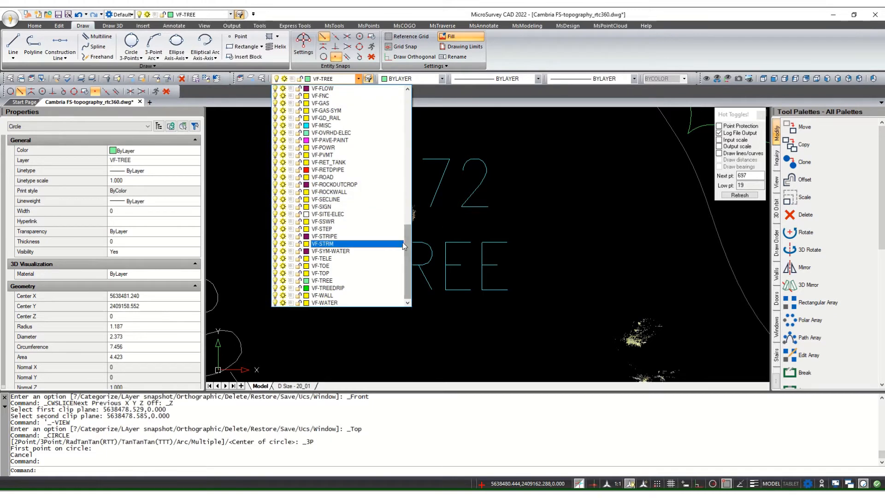
left_click_drag(408, 249, 405, 115)
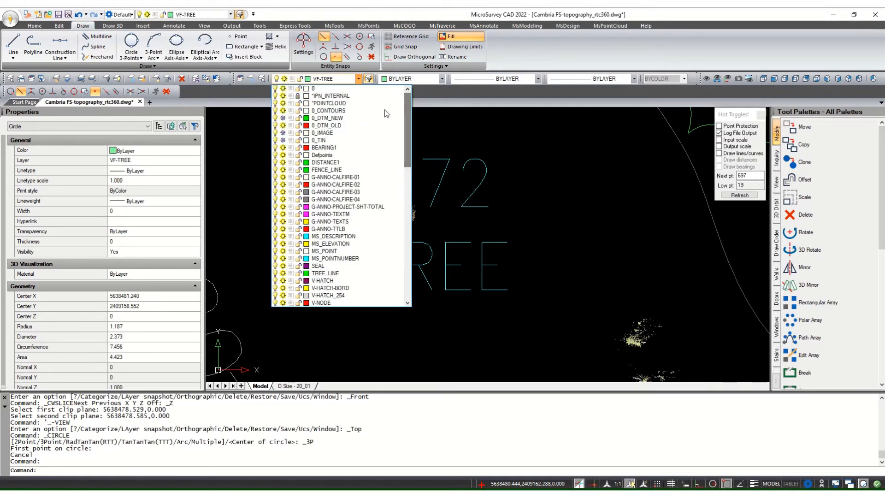
left_click(351, 155)
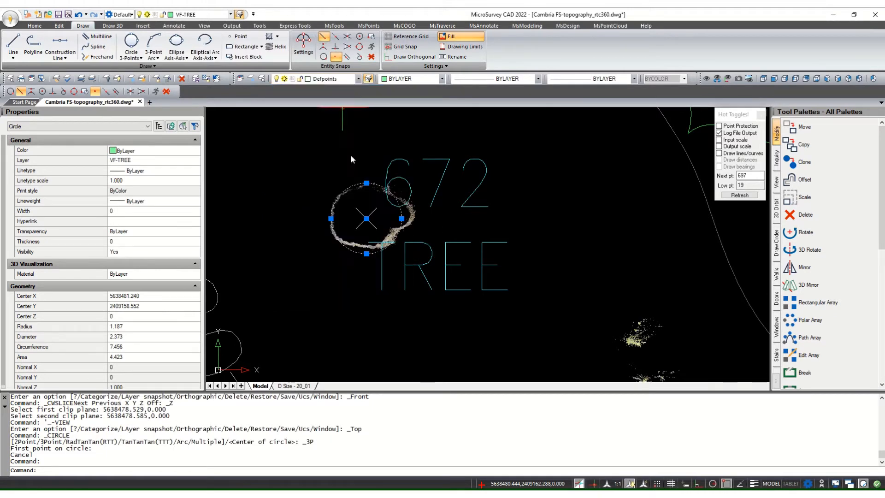
Step: Return the selected trunk circle to the VF-TREE layer and clear the selection
left_click(359, 79)
left_click_drag(407, 122, 411, 236)
left_click(322, 286)
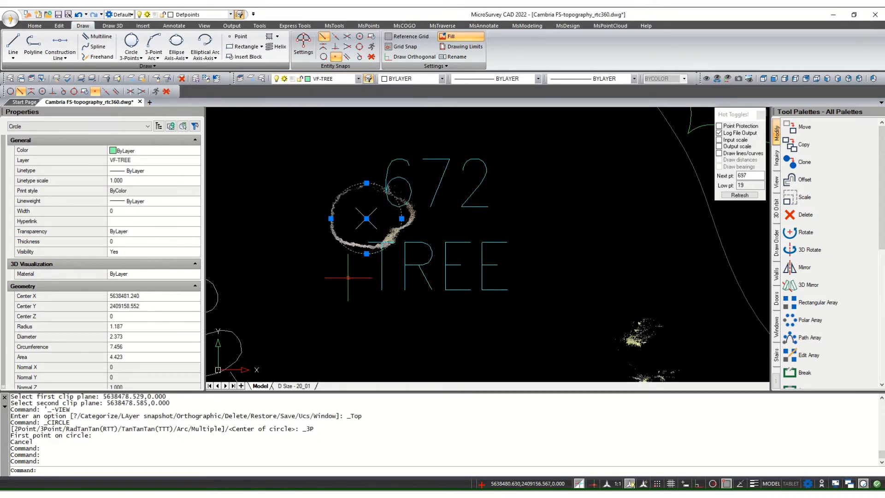
key("Escape")
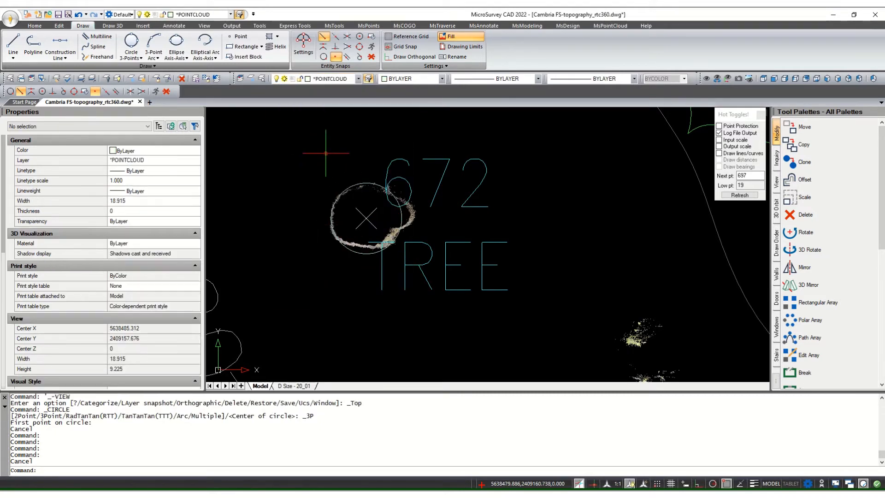
Step: Change the existing trunk circle's layer property to Defpoints and deselect the circle
left_click(352, 186)
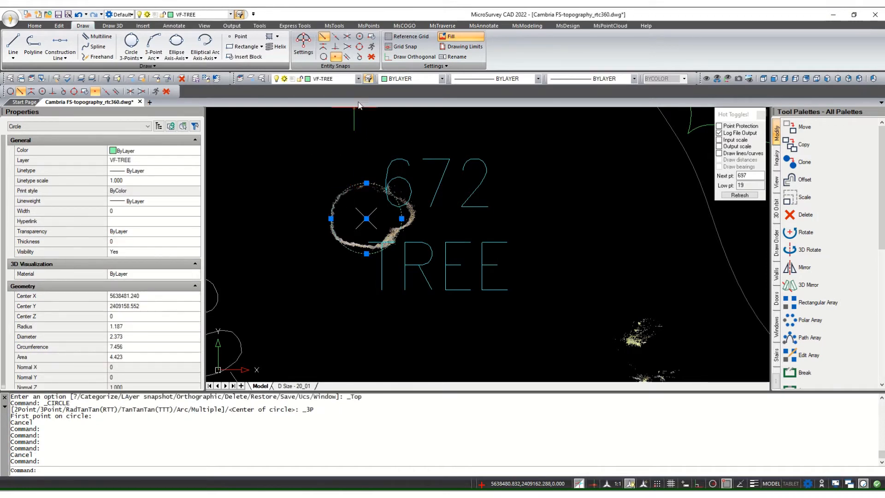
left_click(178, 162)
left_click(195, 160)
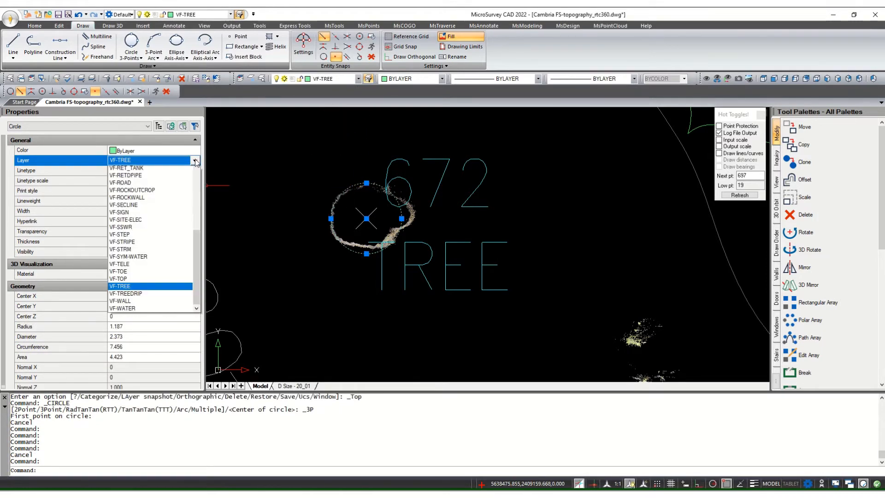
left_click_drag(195, 326, 205, 179)
left_click(155, 236)
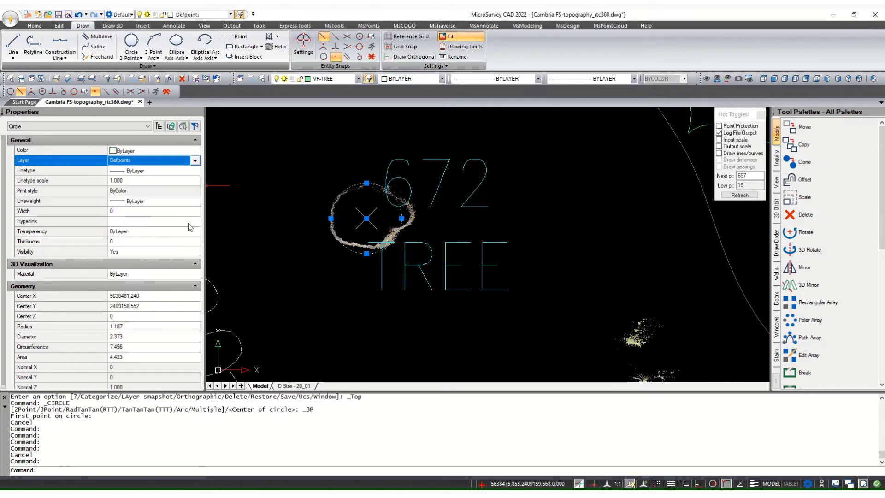
left_click(271, 144)
key("Escape")
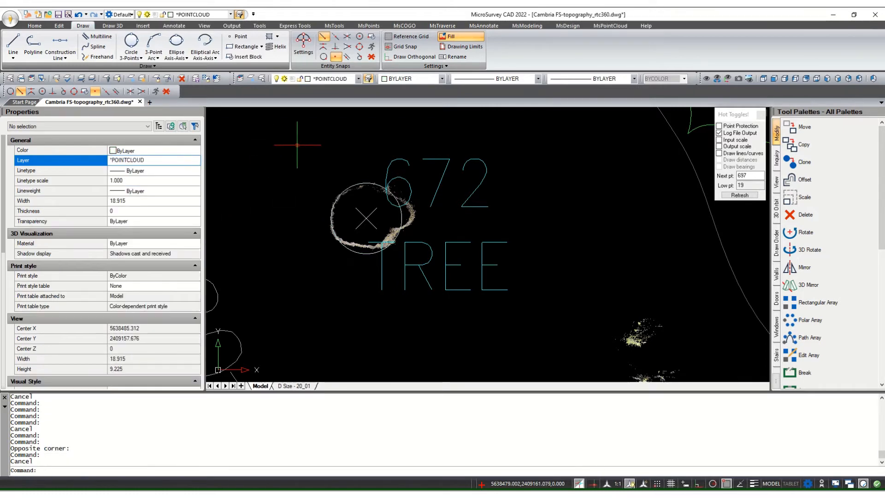
Step: Make VF-TREE the current layer
left_click(359, 79)
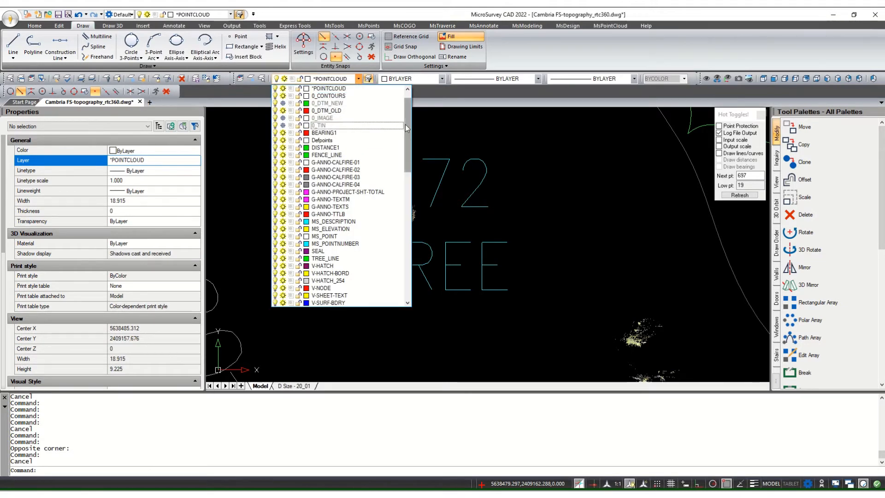
left_click_drag(407, 129, 334, 298)
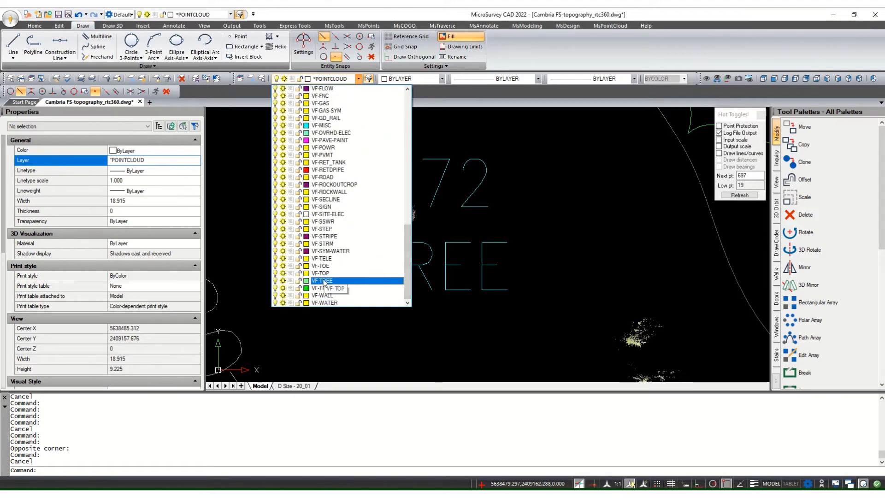
left_click(324, 281)
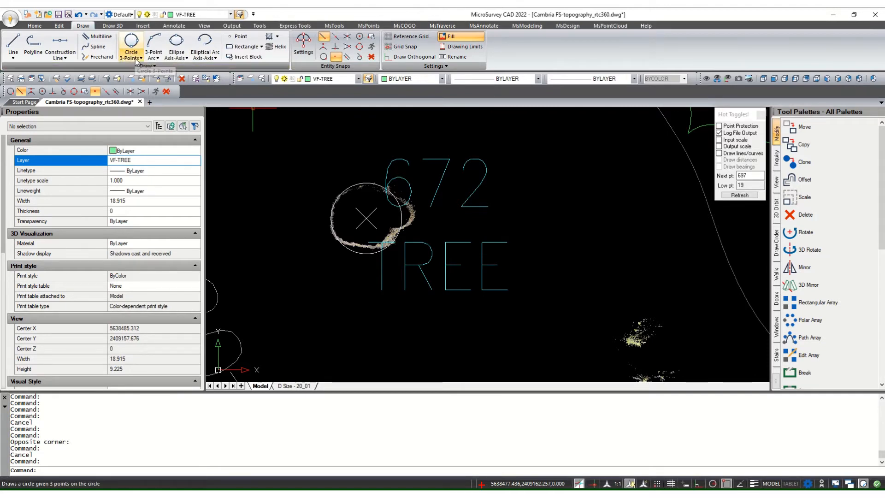
Step: Draw a three-point circle through cloud points on the west, south and northeast sides of the sliced trunk ring
left_click(137, 43)
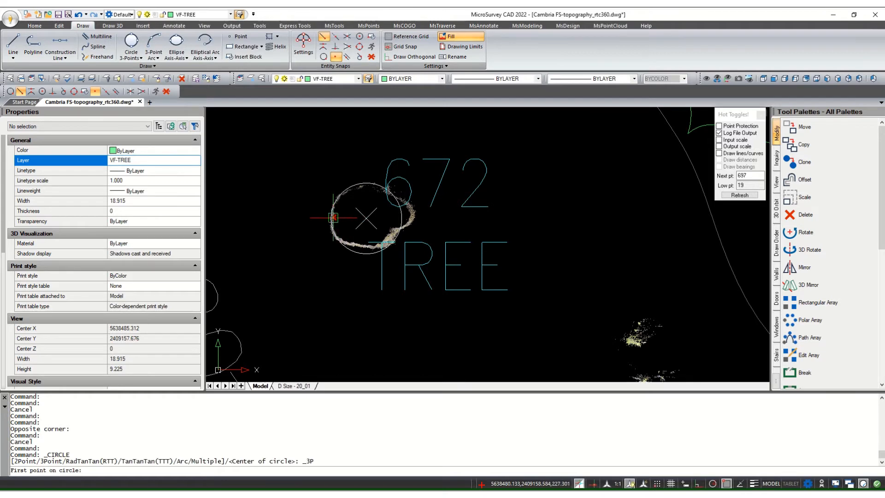
scroll(343, 215, "up", 5)
left_click(345, 215)
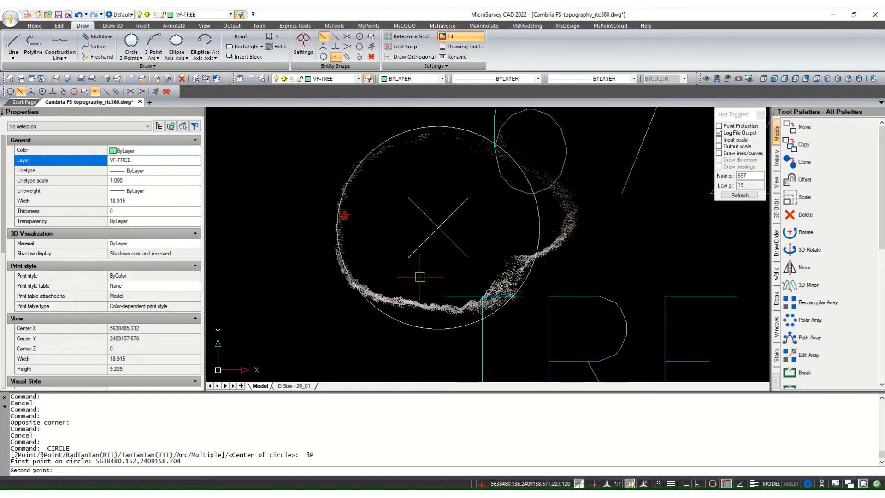
left_click(447, 308)
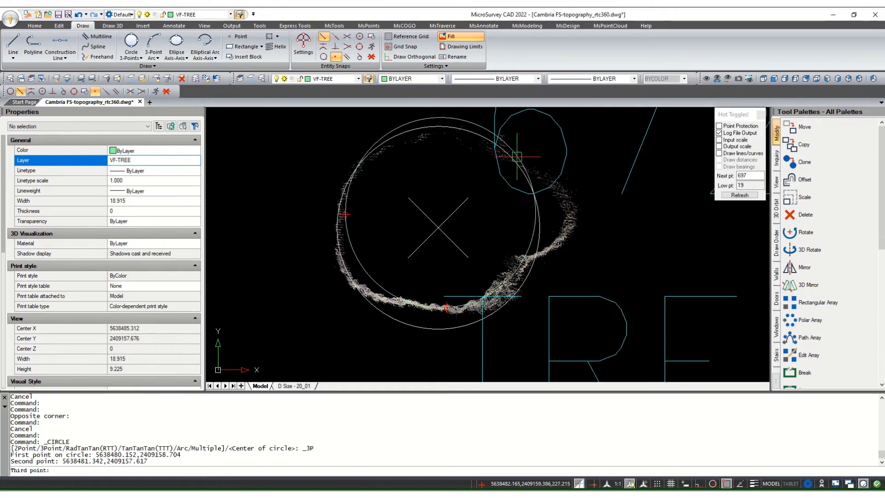
left_click(506, 155)
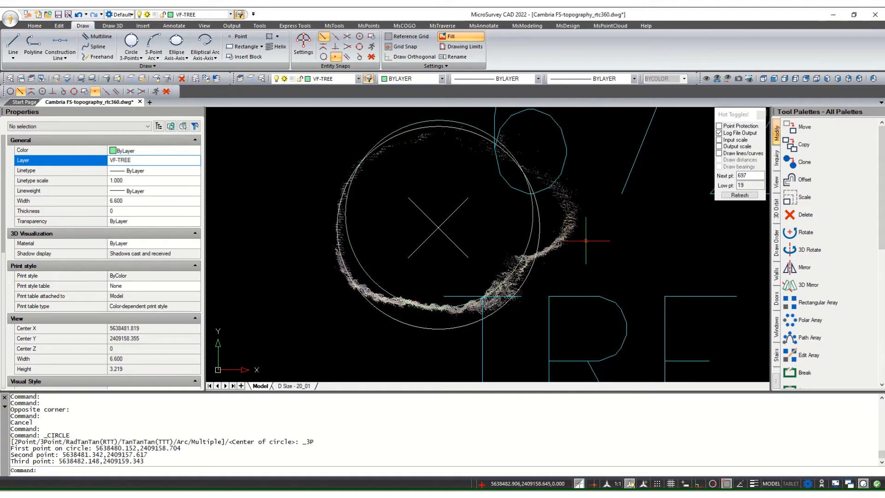
Step: Move the Z-axis slice backward twice to compare other trunk cross-sections with the drawn circle
left_click(609, 26)
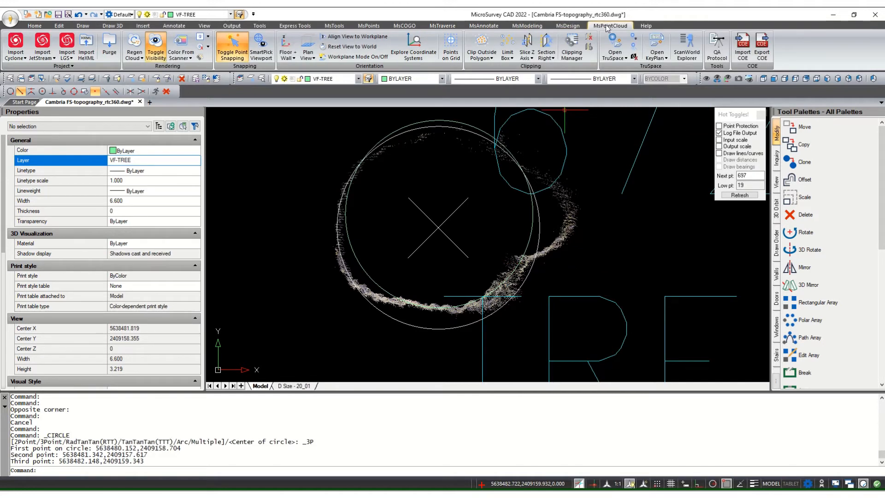
left_click(530, 59)
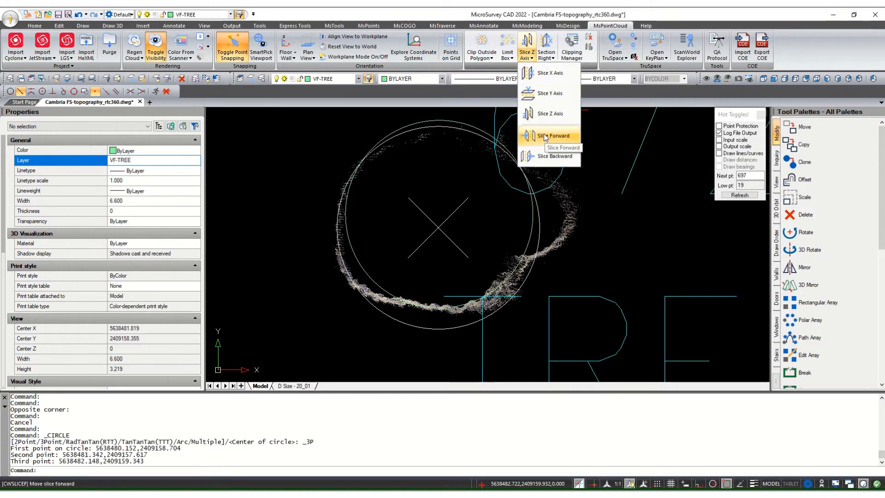
left_click(553, 157)
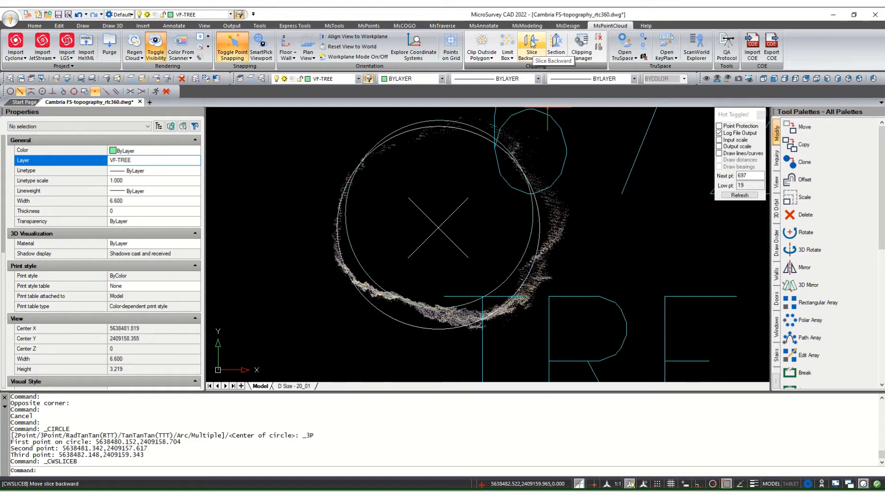
left_click(533, 43)
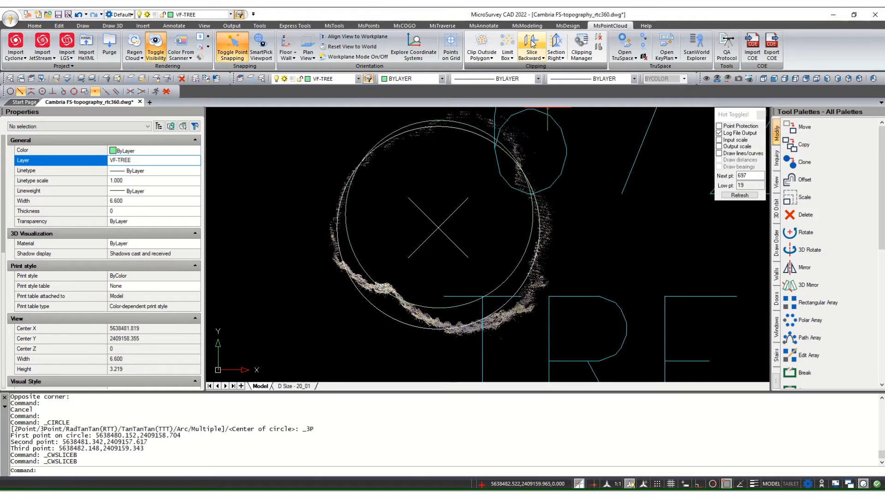
Step: Move the Z-axis slice backward three more times to compare lower trunk cross-sections with the drawn circle
left_click(532, 42)
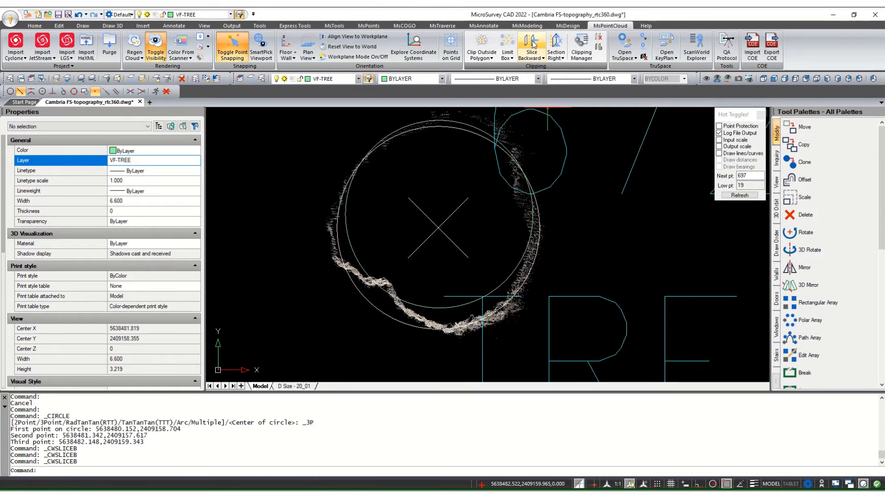
left_click(532, 42)
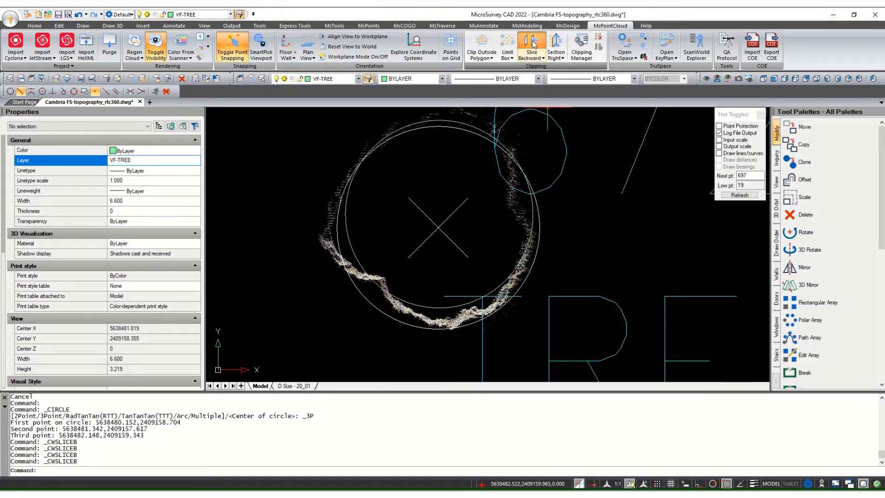
left_click(533, 42)
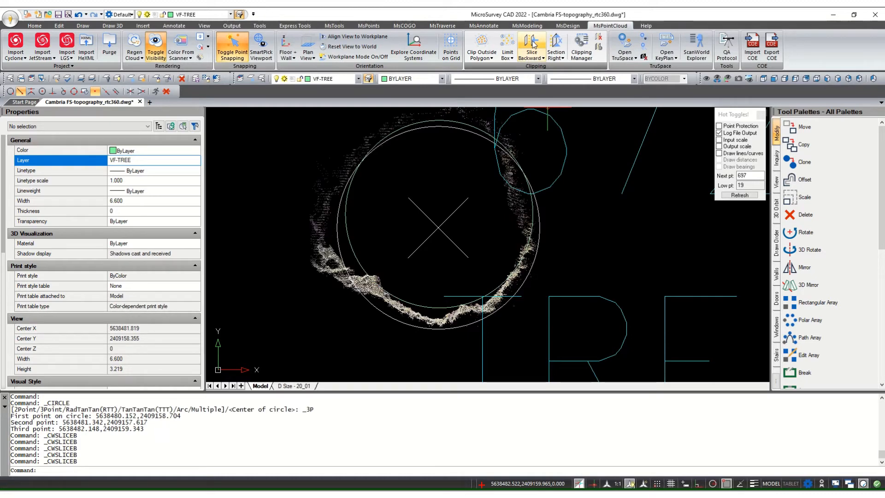
Step: Switch to the front view at the sliced trunk and move the slice backward once to examine its height
left_click(775, 79)
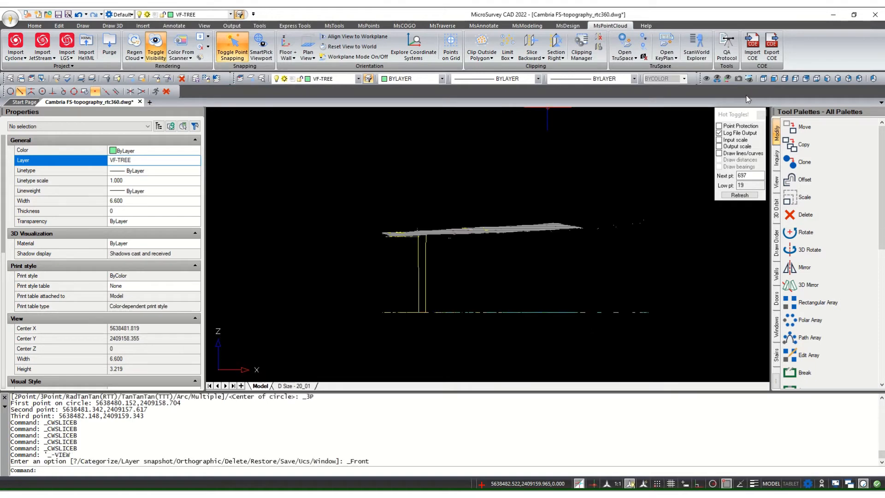
scroll(420, 230, "up", 4)
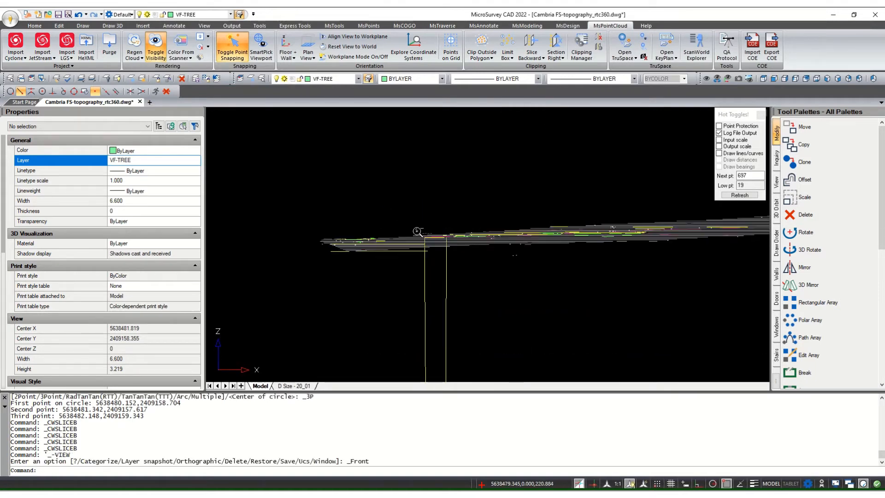
scroll(420, 230, "up", 3)
scroll(435, 247, "up", 3)
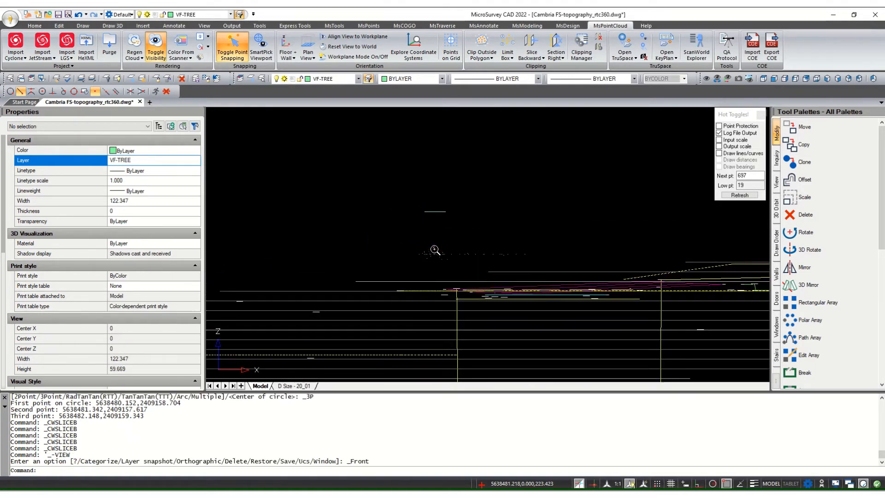
scroll(451, 259, "up", 3)
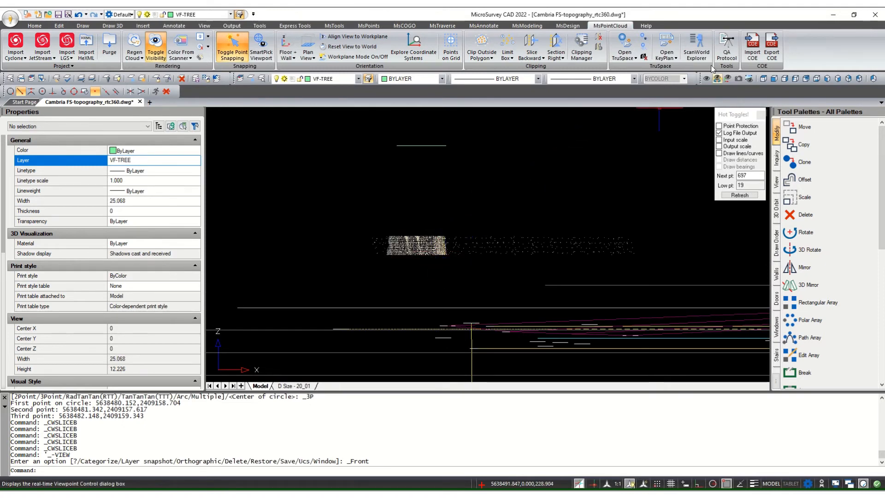
left_click(532, 41)
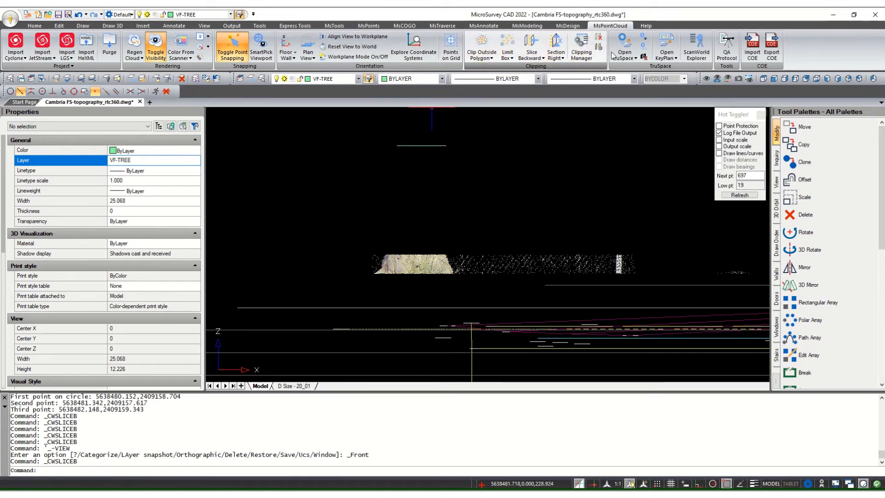
Step: Move the slice forward six times, up the trunk to the height of the drawn circles
left_click(542, 58)
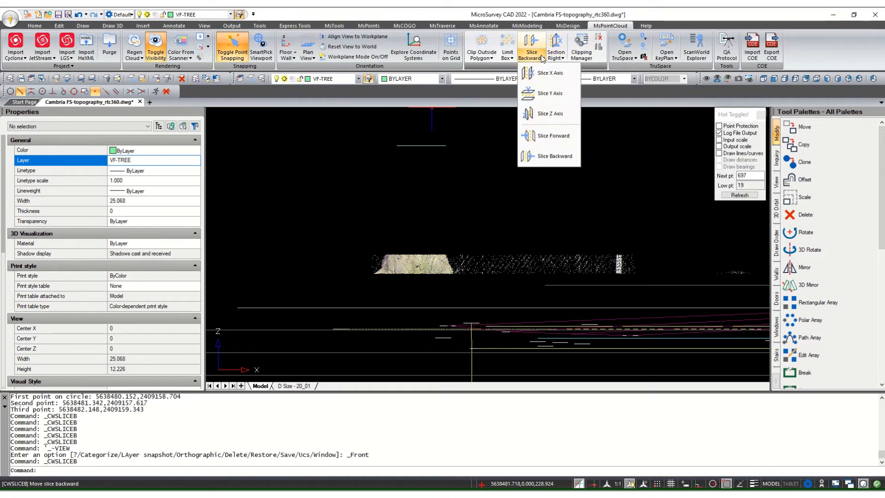
left_click(561, 139)
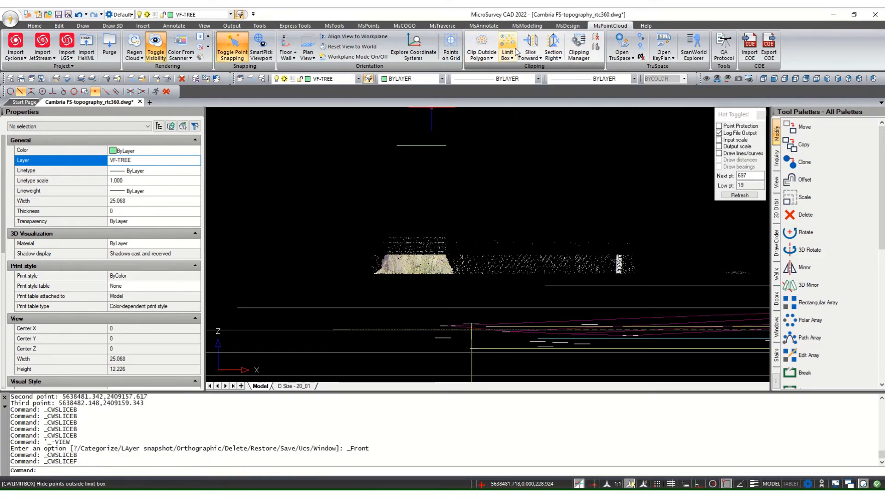
left_click(535, 41)
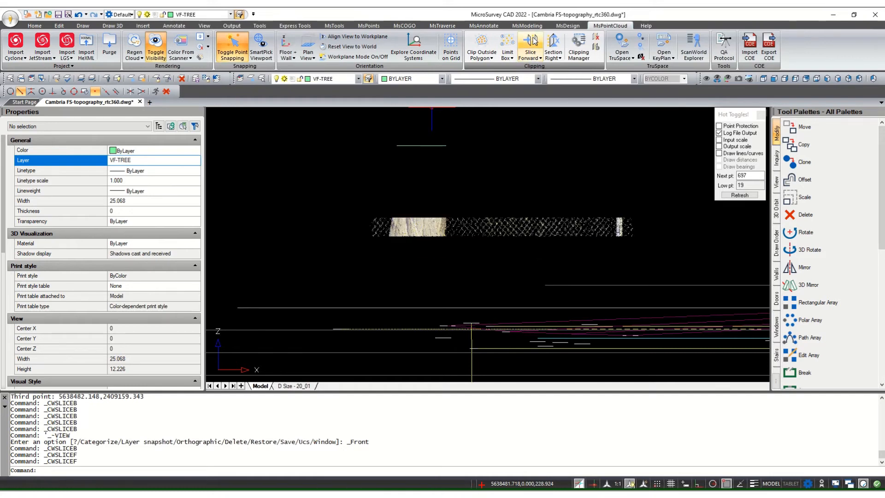
left_click(534, 40)
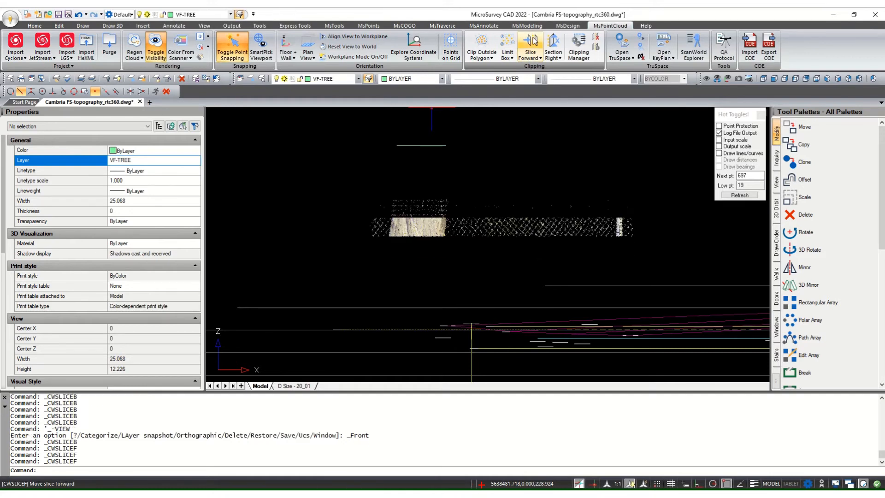
left_click(533, 40)
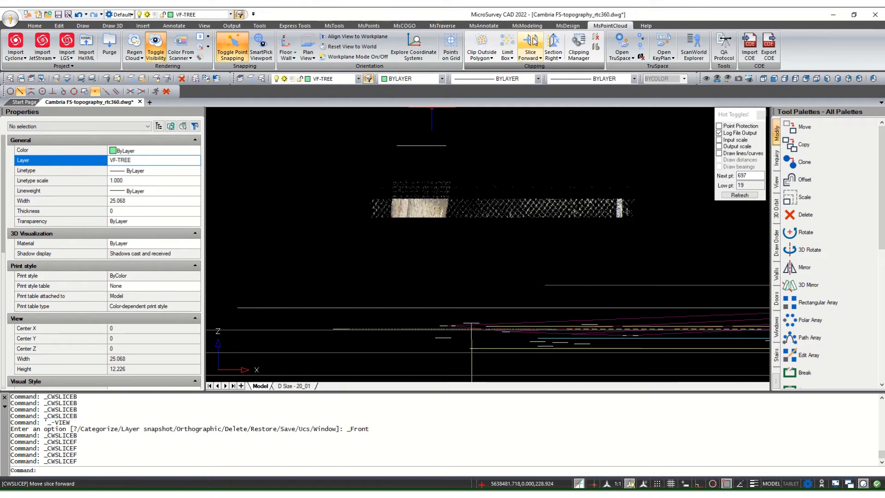
left_click(534, 41)
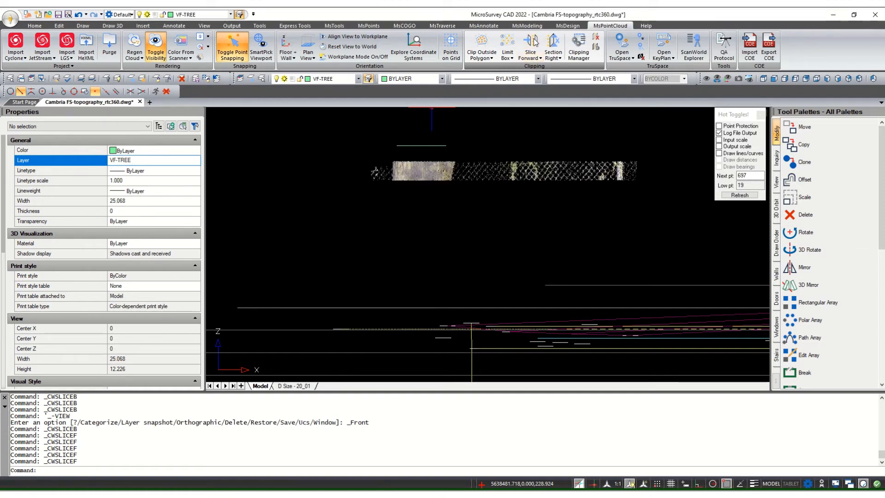
left_click(533, 41)
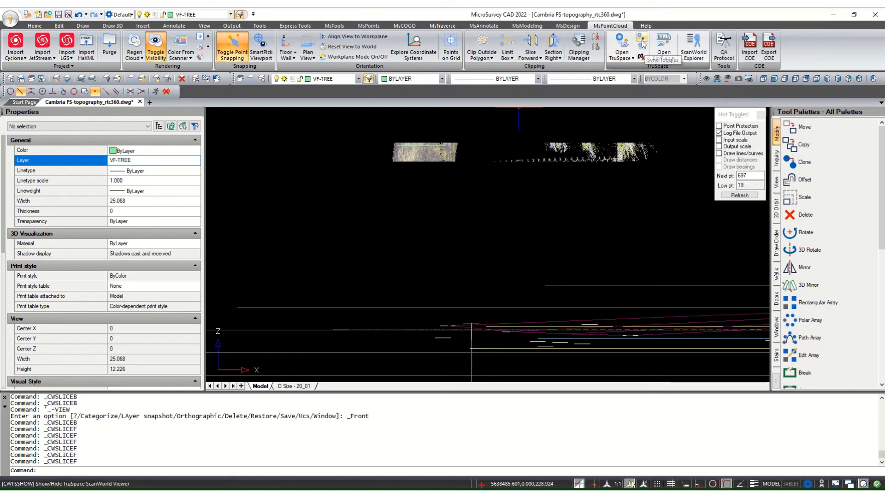
Step: Return to the top view at point 672 and check the properties of the inner trunk circle
left_click(765, 79)
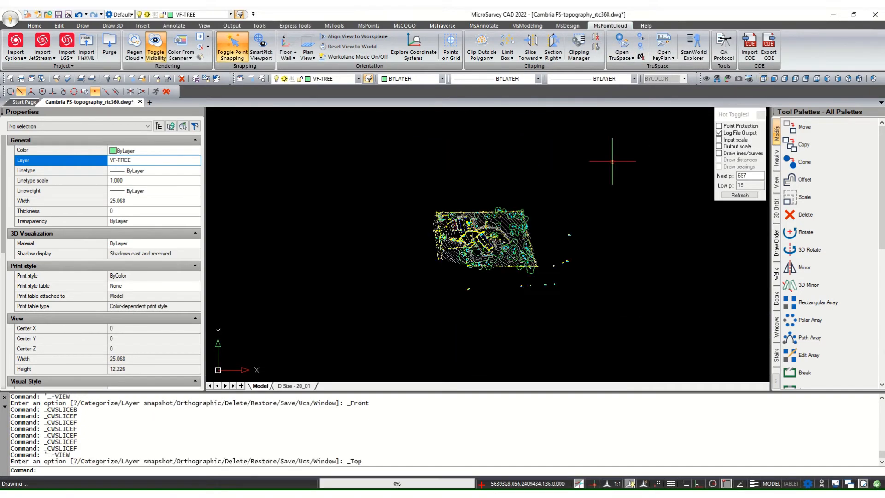
scroll(457, 212, "up", 8)
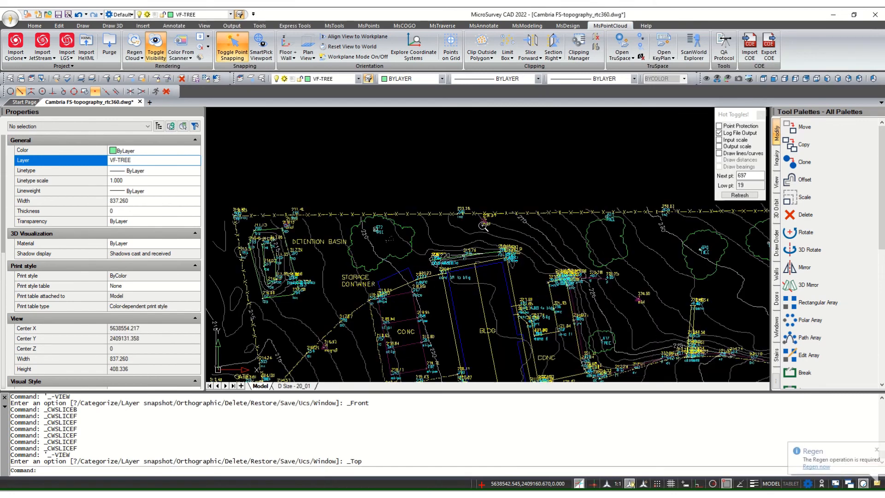
scroll(363, 232, "up", 10)
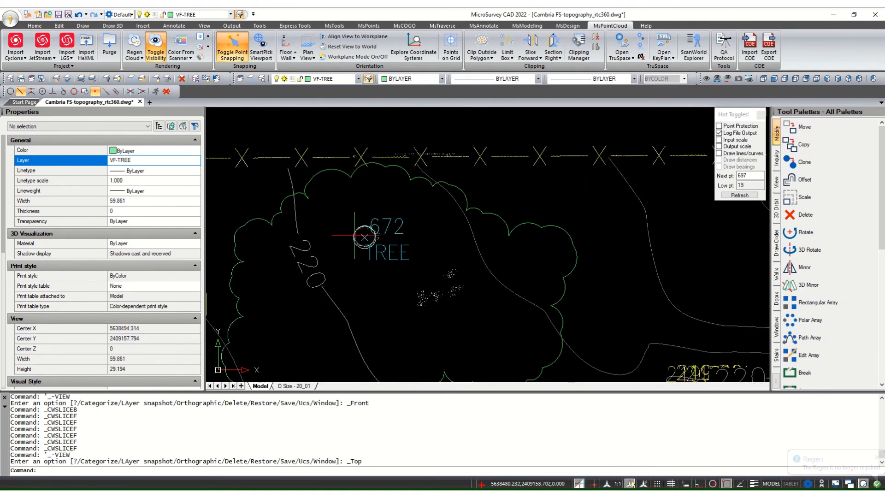
scroll(394, 296, "up", 4)
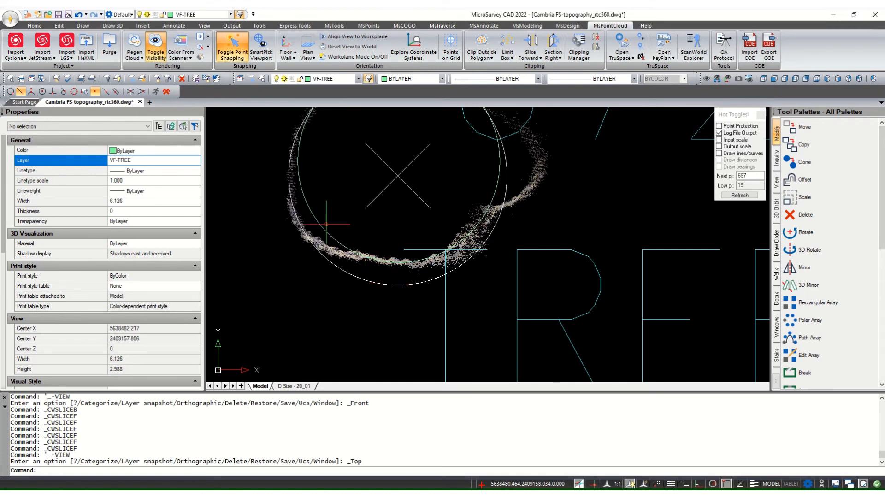
left_click(317, 220)
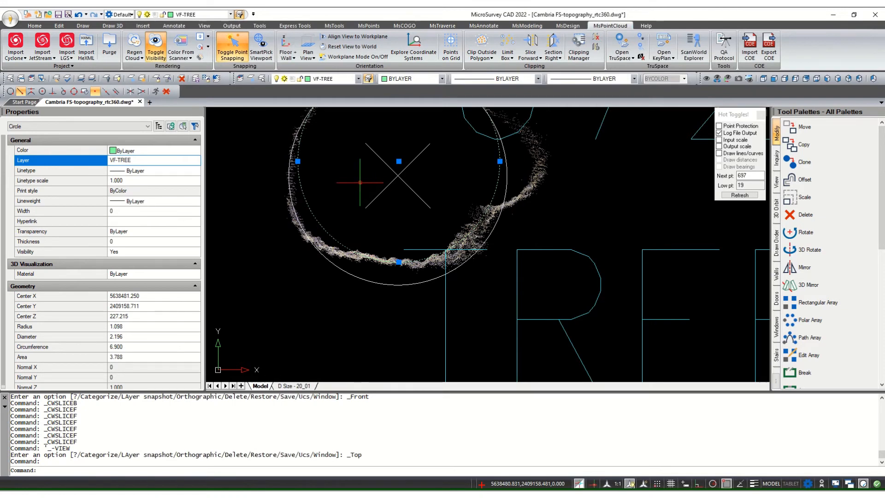
key("Escape")
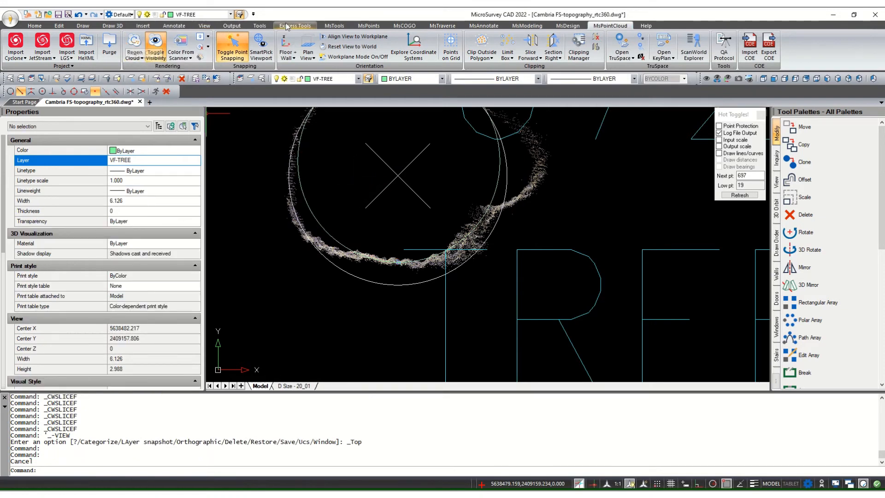
Step: Start adding points to objects automatically, with the point description set as DELETE ME
left_click(369, 26)
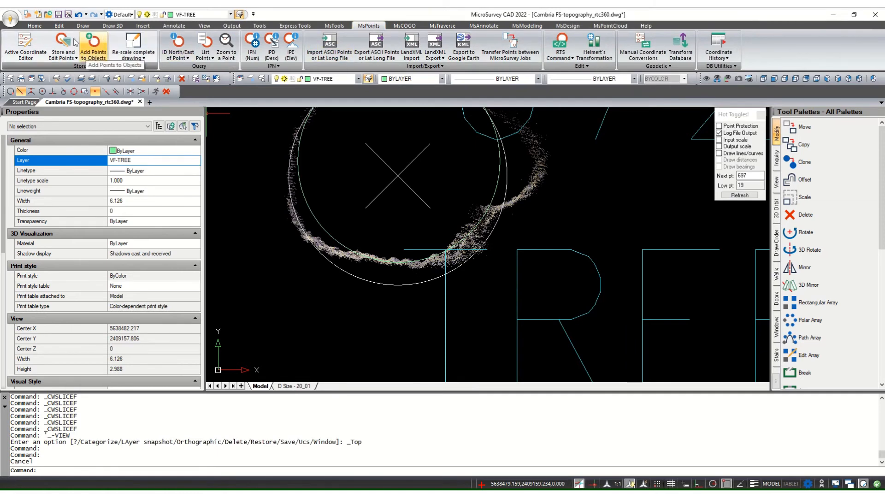
left_click(99, 44)
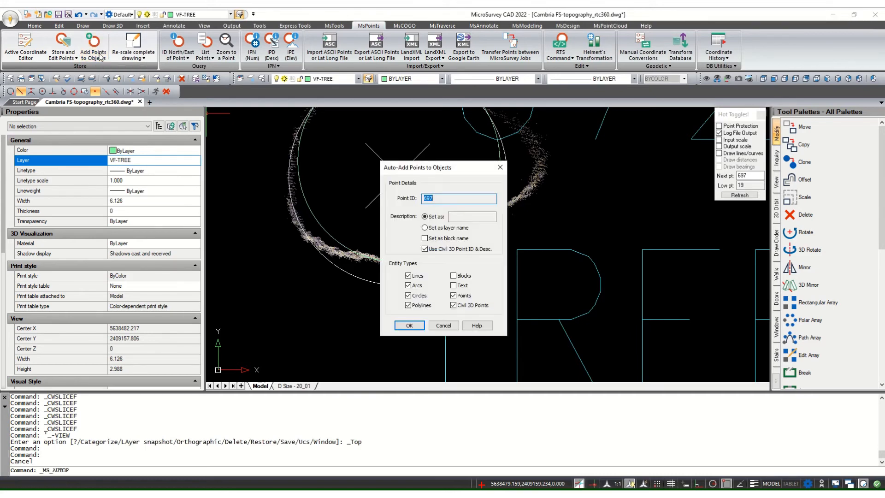
left_click_drag(438, 169, 603, 158)
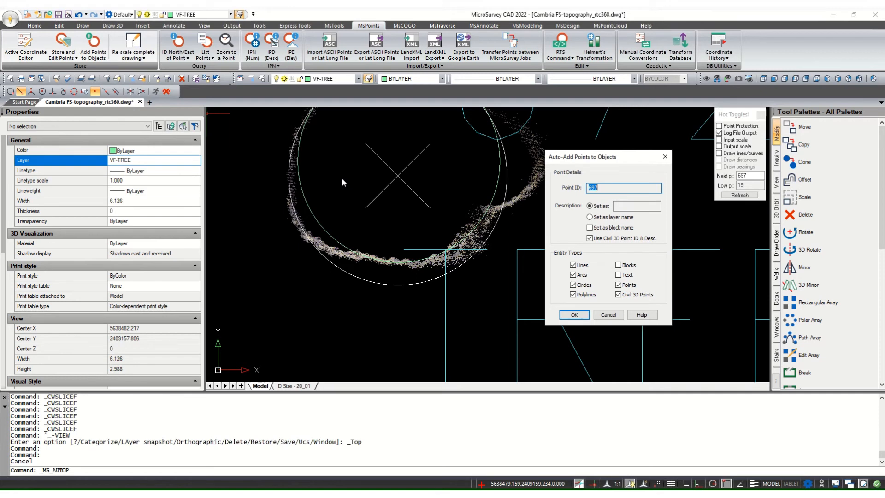
left_click(630, 206)
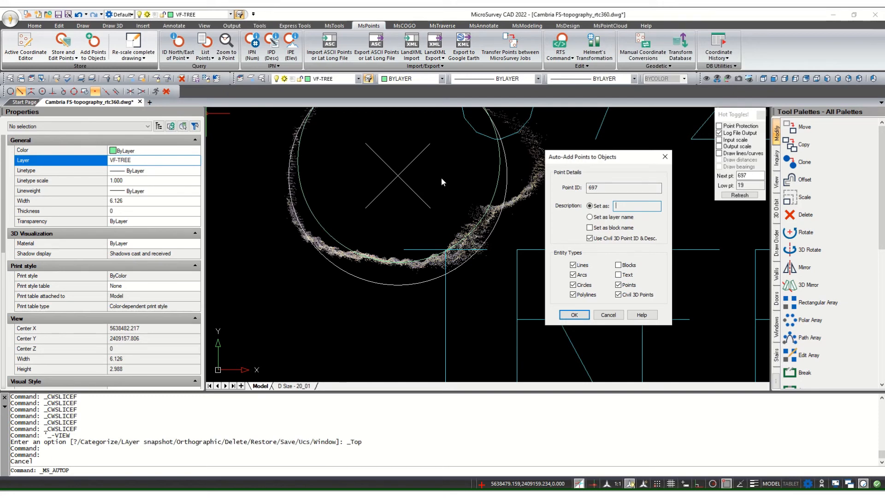
type("DELETE ME")
Step: Limit the auto-added points to circles by excluding lines, arcs, polylines, points and Civil 3D points, and accept the settings
left_click(574, 266)
left_click(573, 275)
left_click(573, 295)
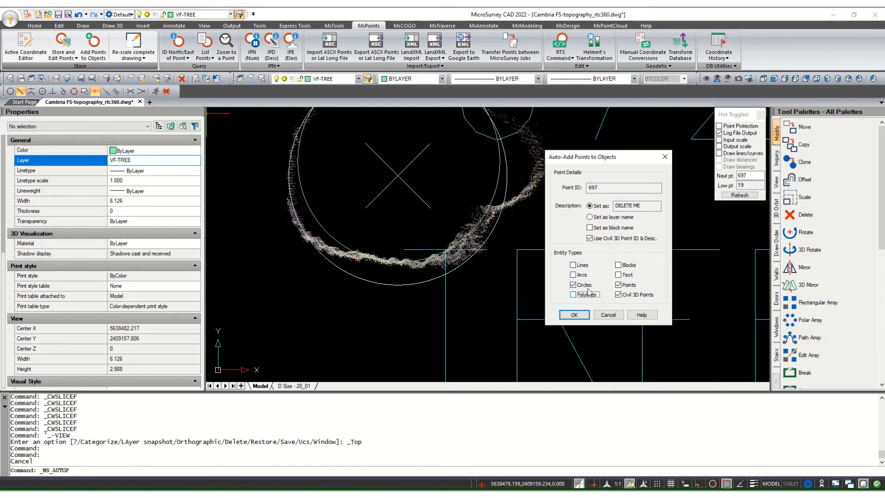
left_click(619, 295)
left_click(618, 285)
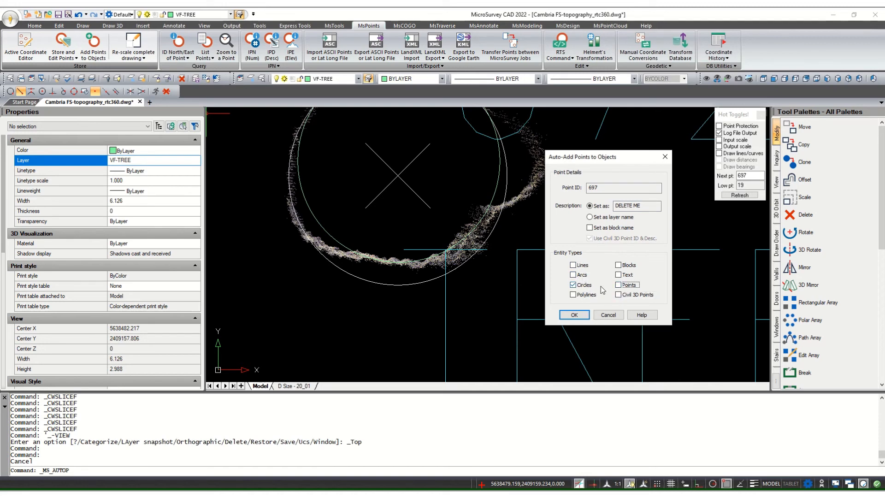
left_click(574, 315)
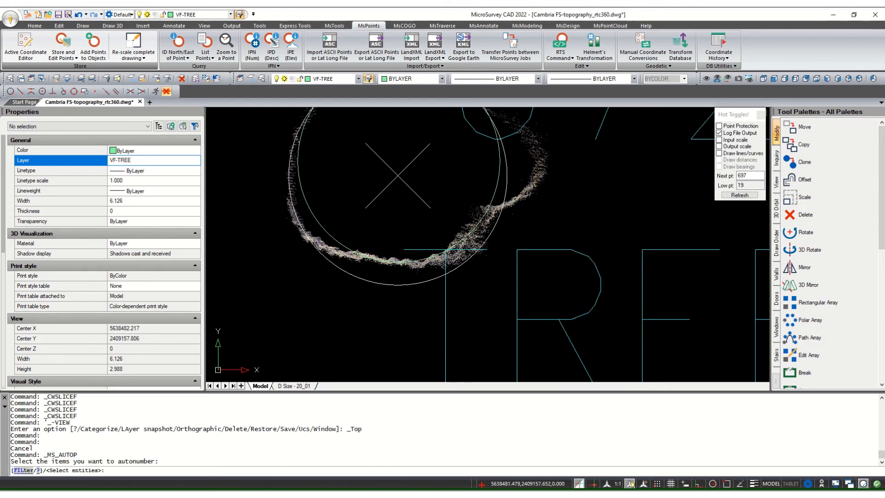
Step: Store a point at the center of the inner trunk circle
left_click(317, 224)
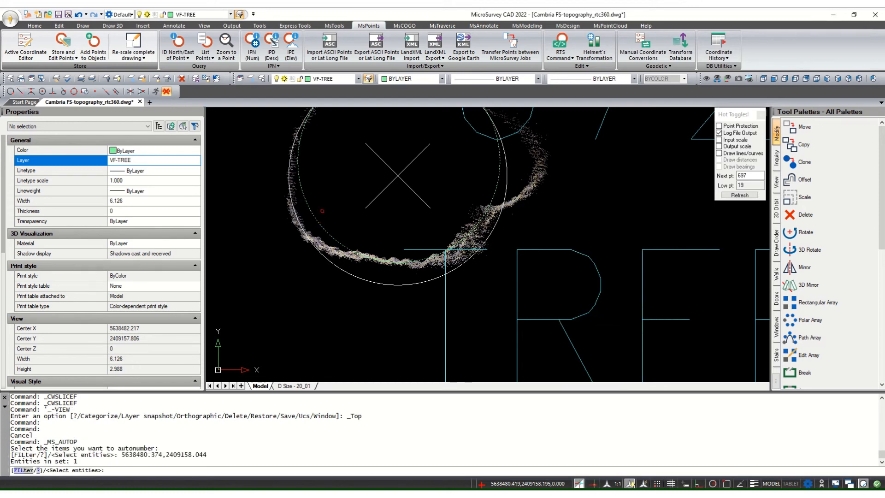
key("Return")
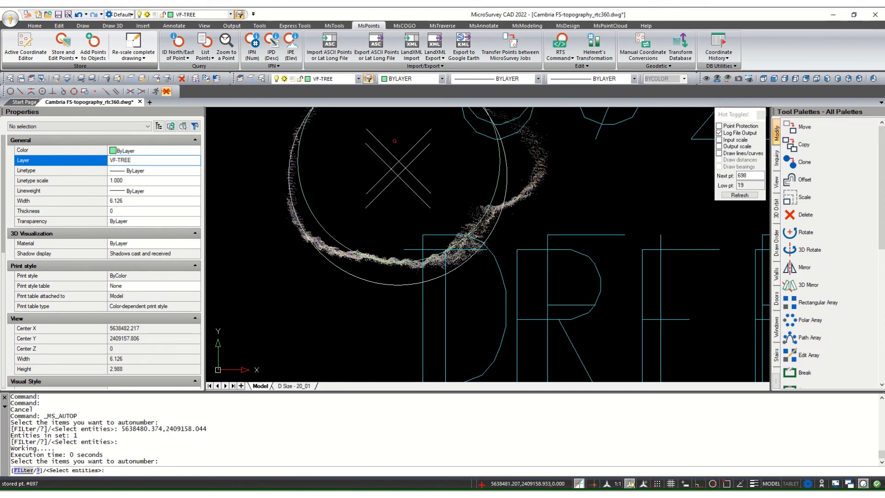
scroll(385, 154, "down", 2)
scroll(386, 154, "down", 4)
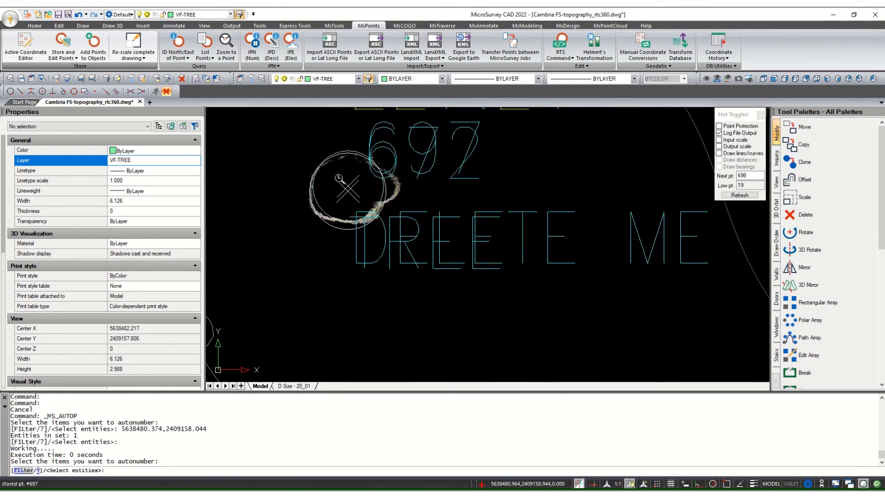
scroll(341, 191, "up", 1)
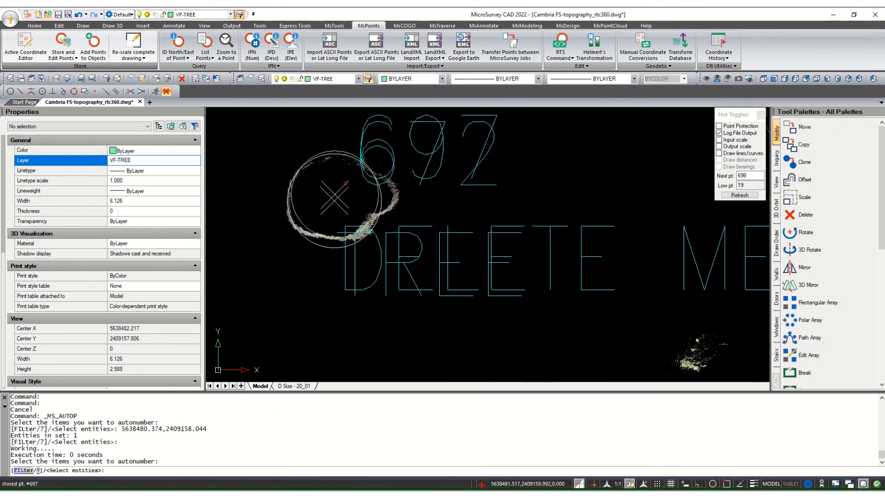
scroll(339, 194, "up", 1)
scroll(339, 193, "up", 1)
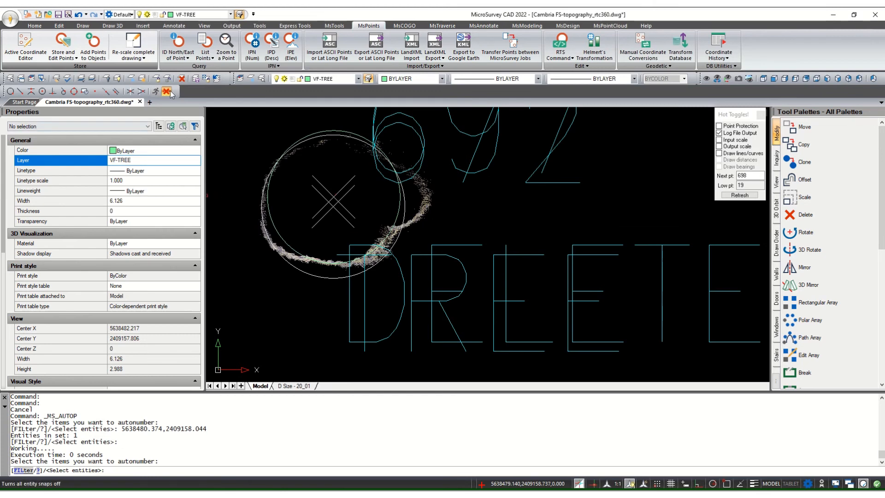
Step: Open the active coordinate editor and go to the DELETE ME point's record at the end of the list
left_click(51, 46)
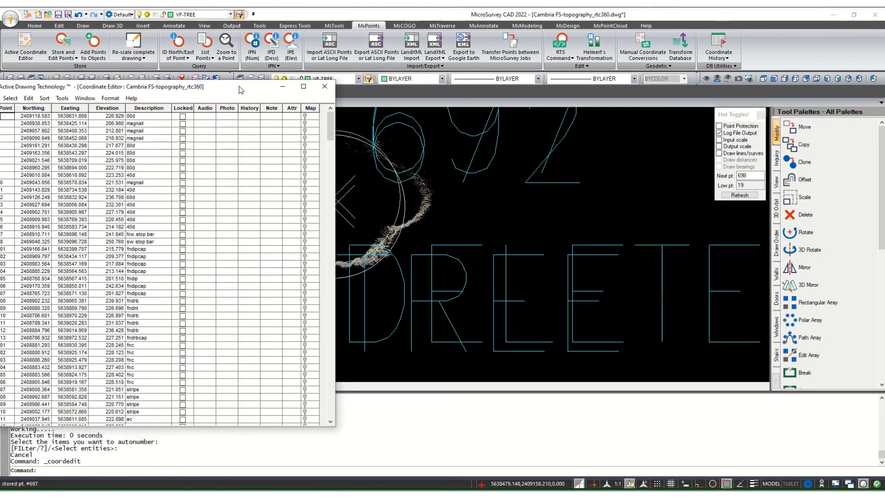
left_click_drag(258, 88, 389, 47)
left_click_drag(479, 91, 486, 387)
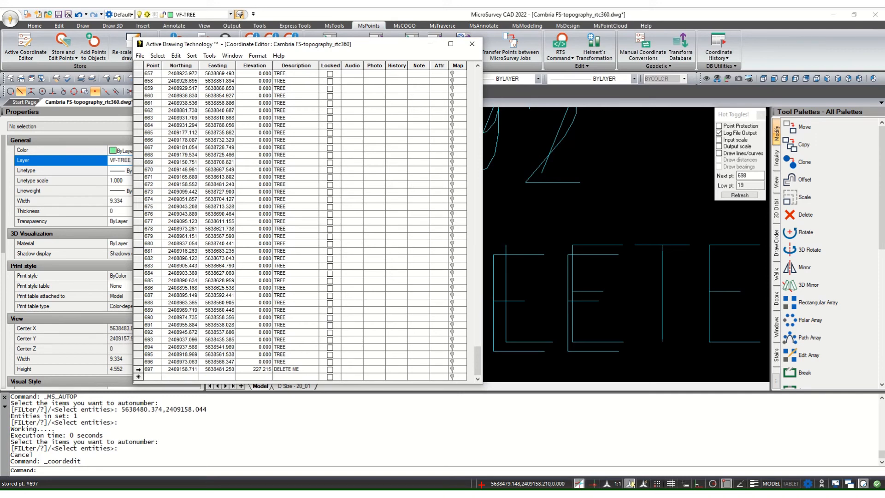
Step: Delete the DELETE ME point's record from the coordinate list and minimize the coordinate editor
left_click(137, 369)
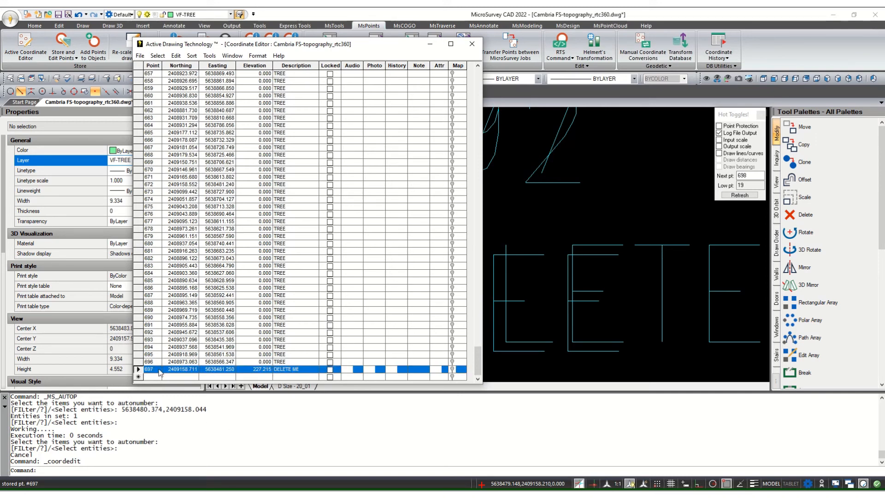
right_click(138, 371)
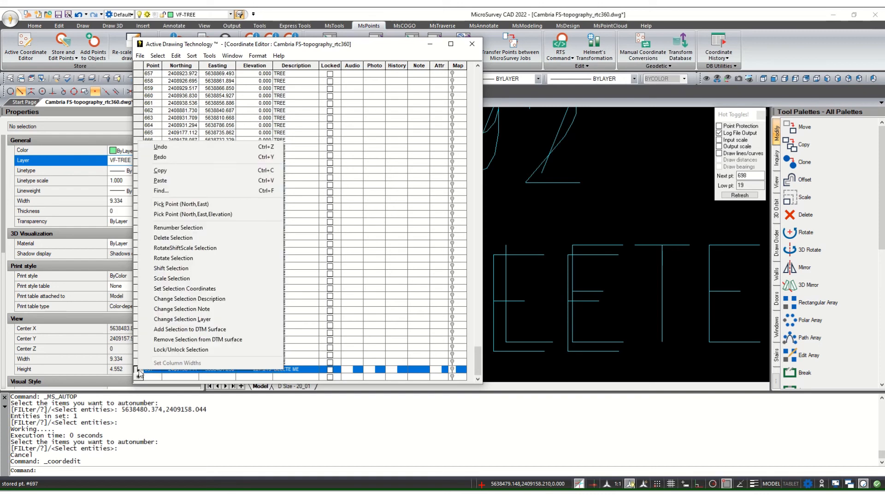
left_click(194, 244)
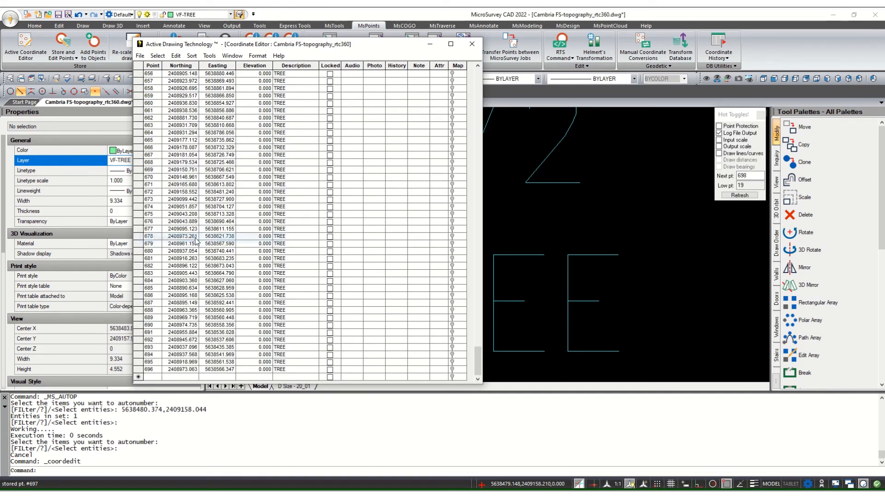
left_click(431, 44)
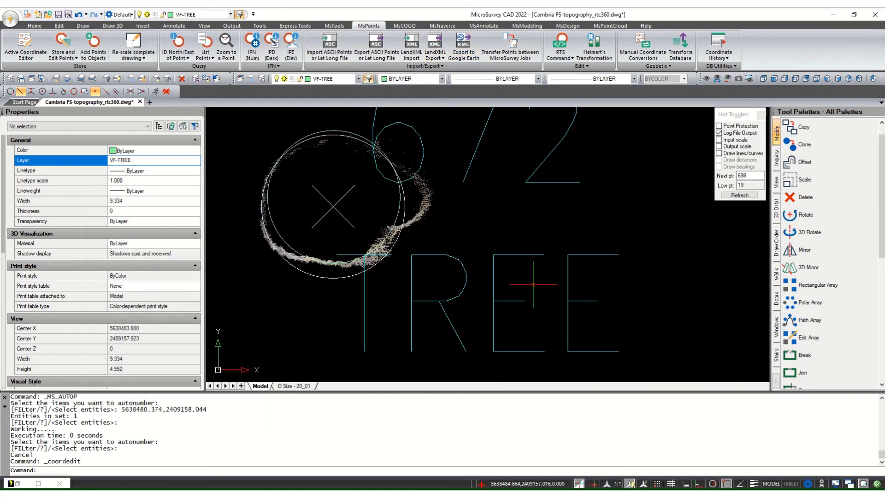
Step: Review the clipping groups and their clippings in the Clipping Manager and close it without changes
scroll(381, 232, "down", 2)
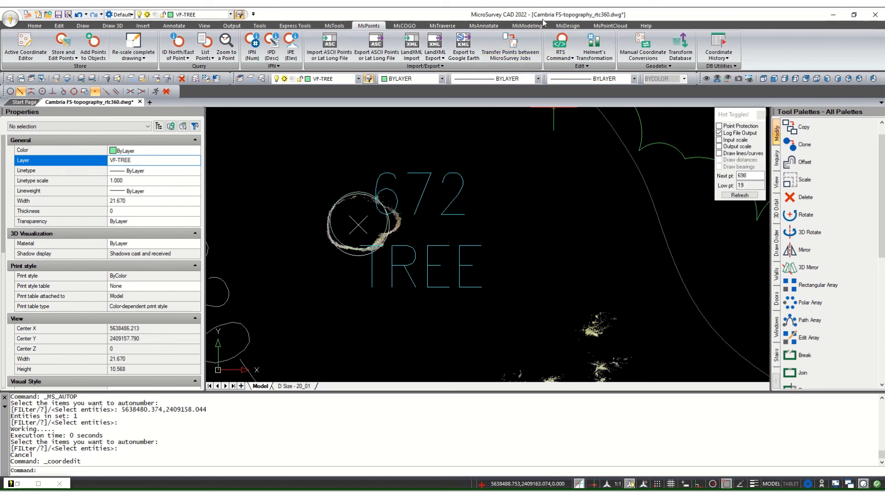
left_click(610, 25)
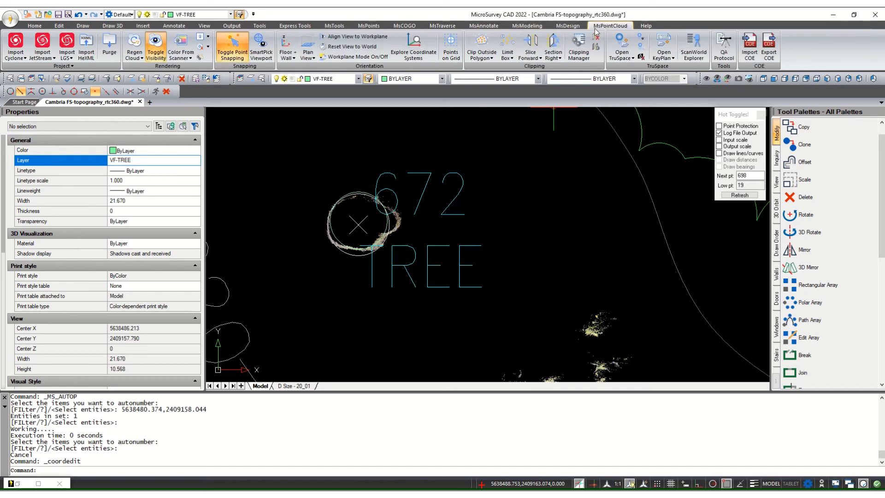
left_click(530, 55)
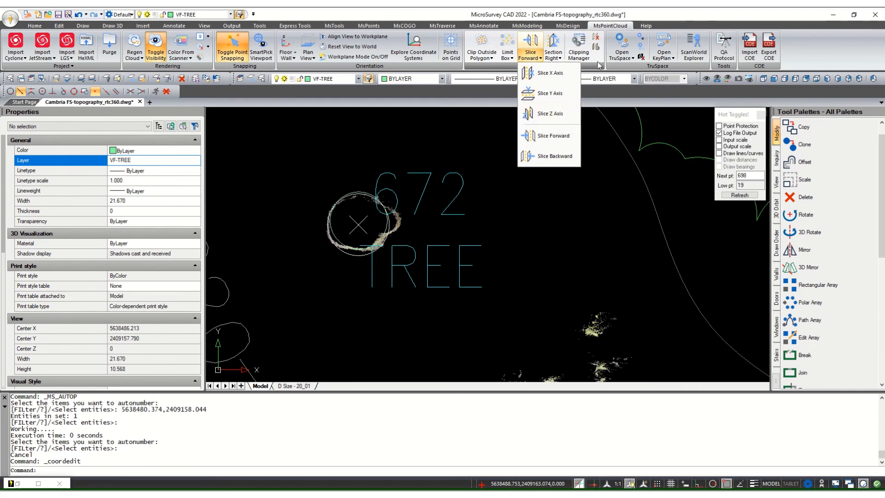
left_click(580, 43)
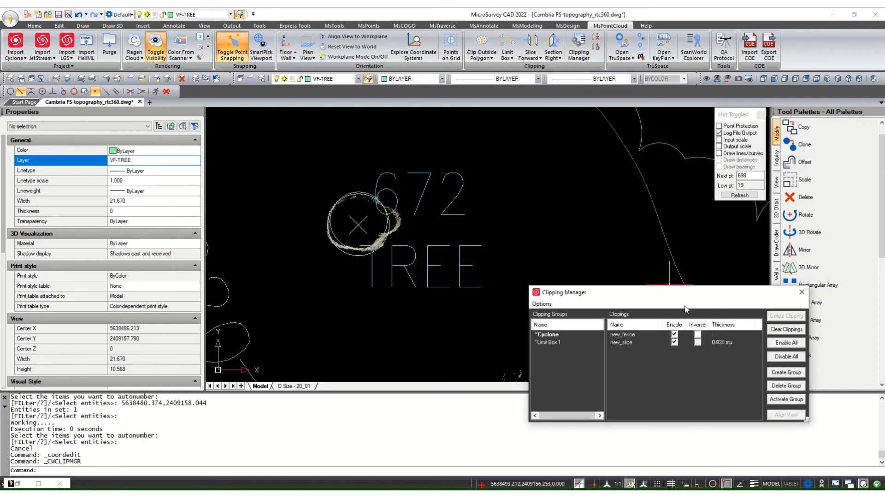
left_click_drag(679, 292, 604, 154)
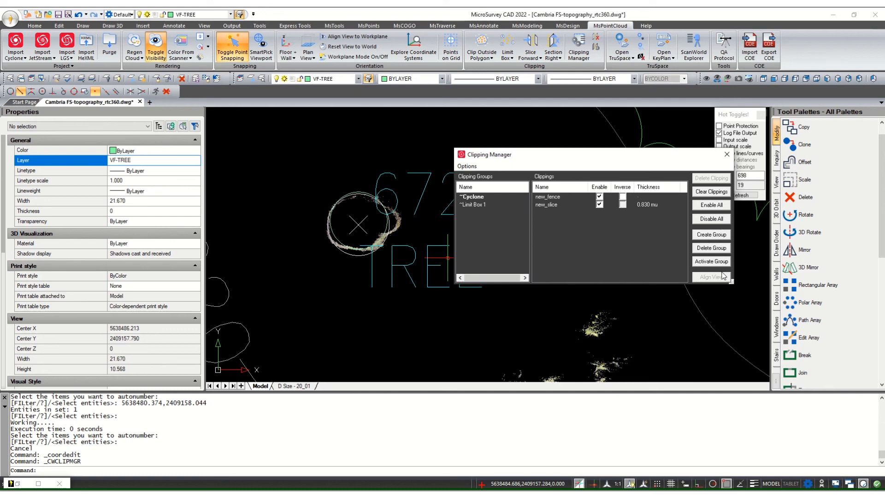
left_click(727, 154)
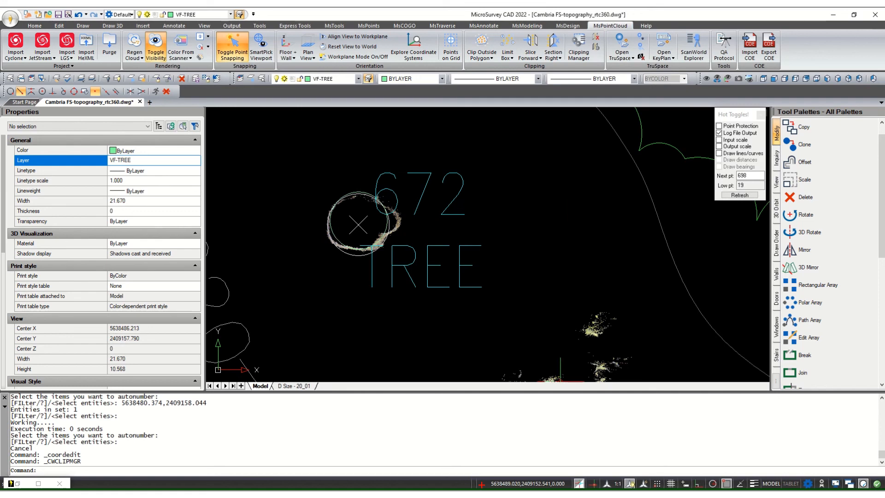
right_click(603, 494)
key("Escape")
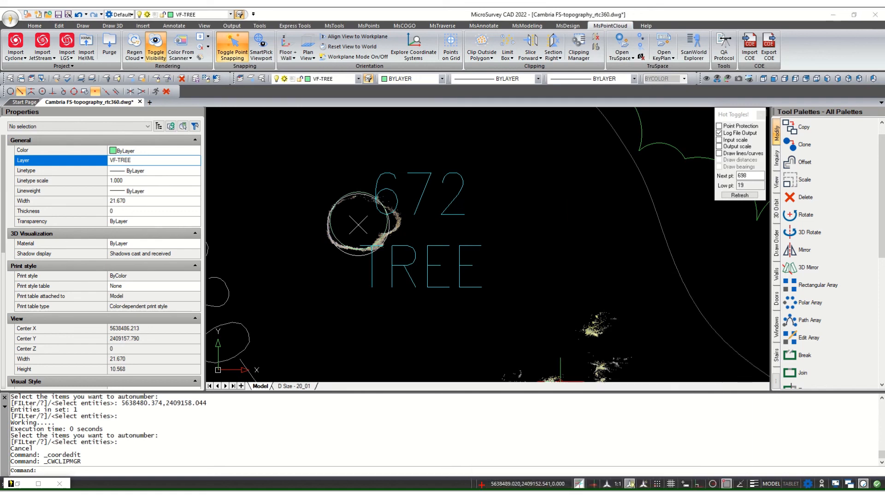